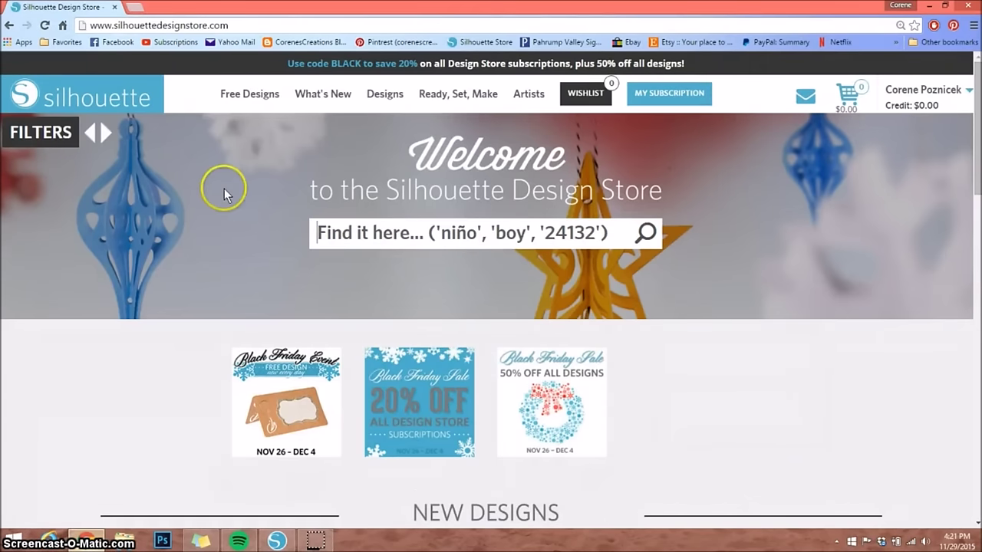
Step: Filter the design store's designs by the Print & cut cut type
{"action": "left_click", "coordinate": [41, 133]}
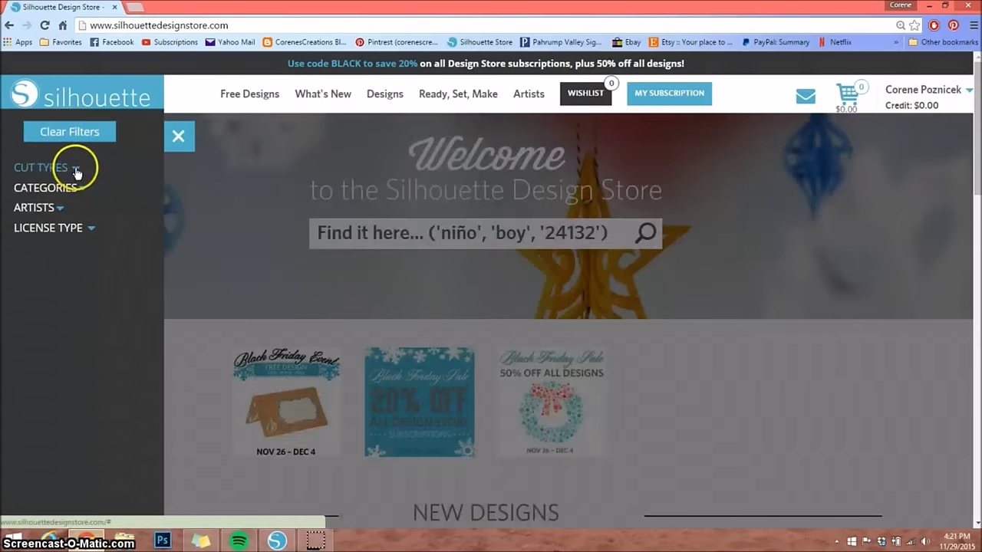
{"action": "left_click", "coordinate": [76, 169]}
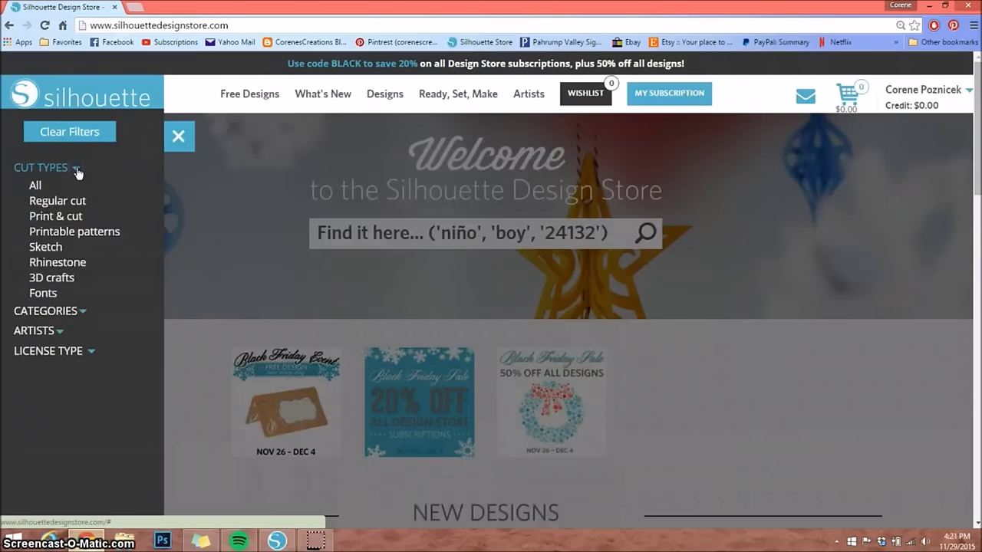
{"action": "left_click", "coordinate": [83, 217]}
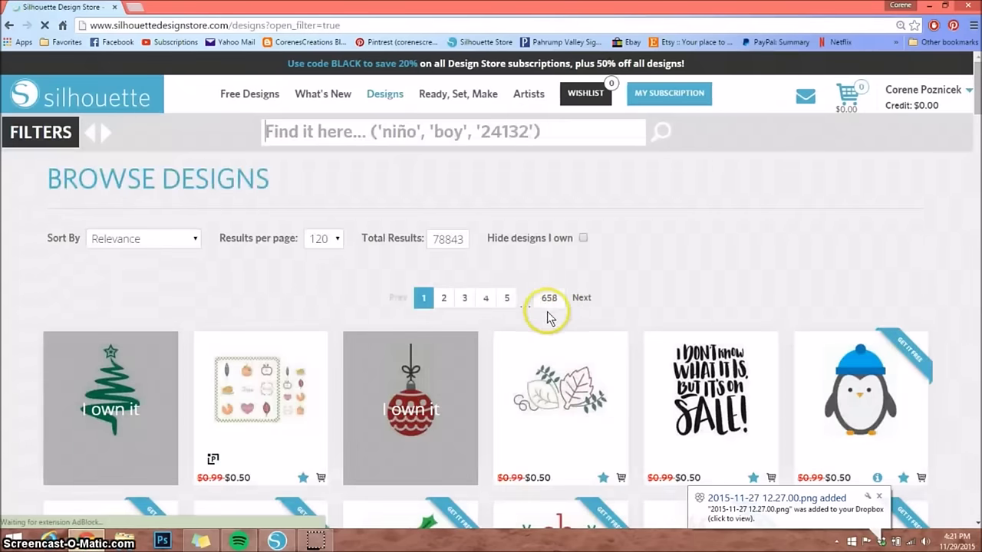
{"action": "left_click", "coordinate": [55, 134]}
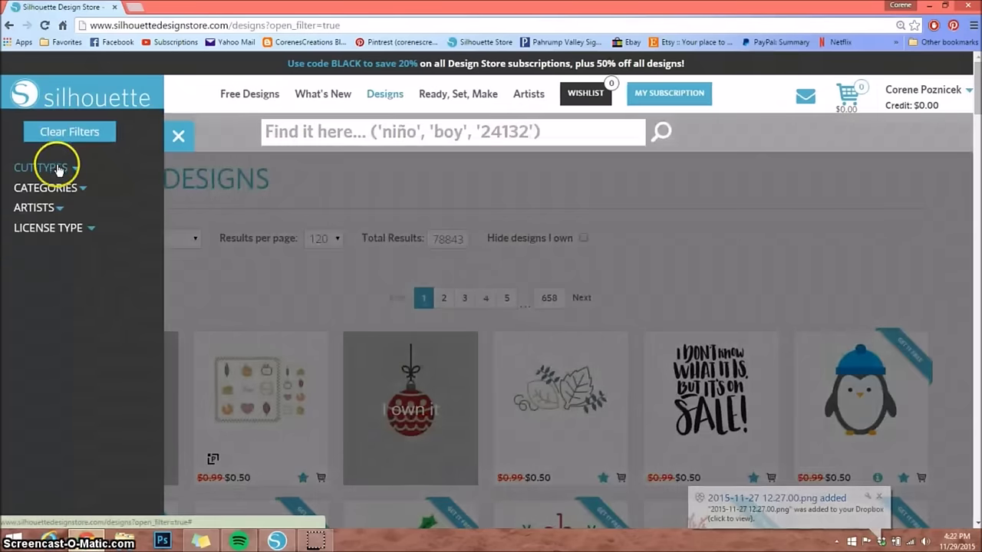
{"action": "left_click", "coordinate": [73, 168]}
{"action": "left_click", "coordinate": [68, 217]}
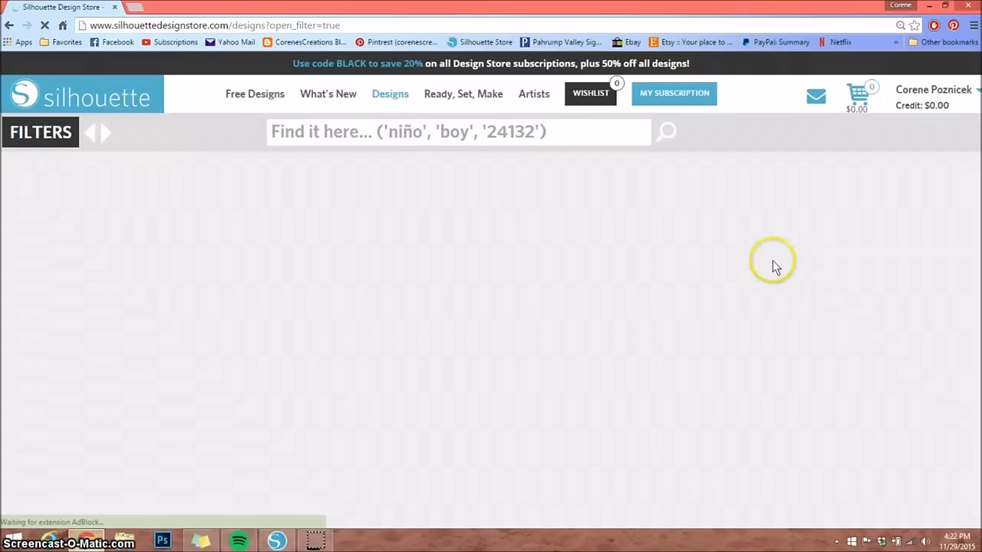
Step: Look through the print and cut designs and check the P symbol that marks them
{"action": "scroll", "coordinate": [773, 265], "scroll_direction": "down", "scroll_amount": 8}
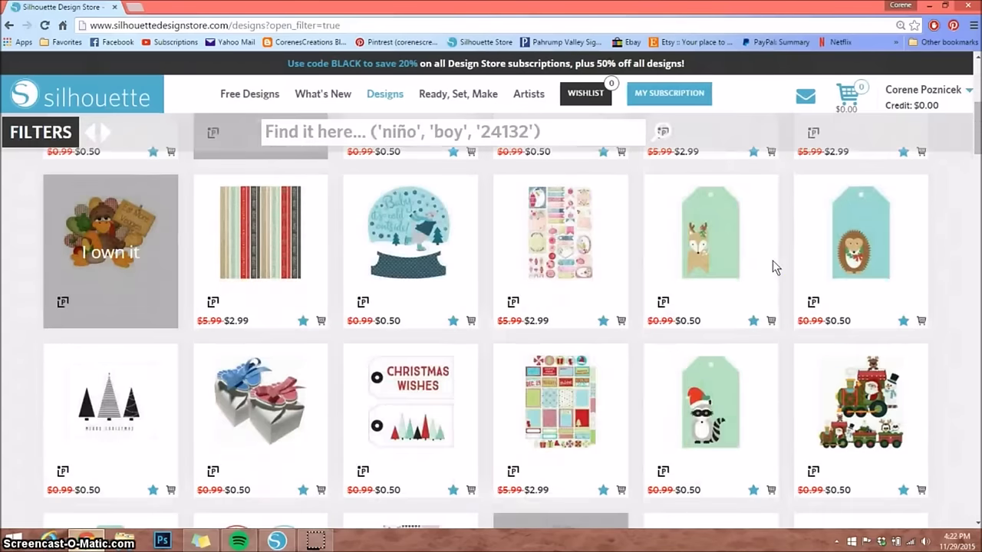
{"action": "scroll", "coordinate": [773, 260], "scroll_direction": "down", "scroll_amount": 5}
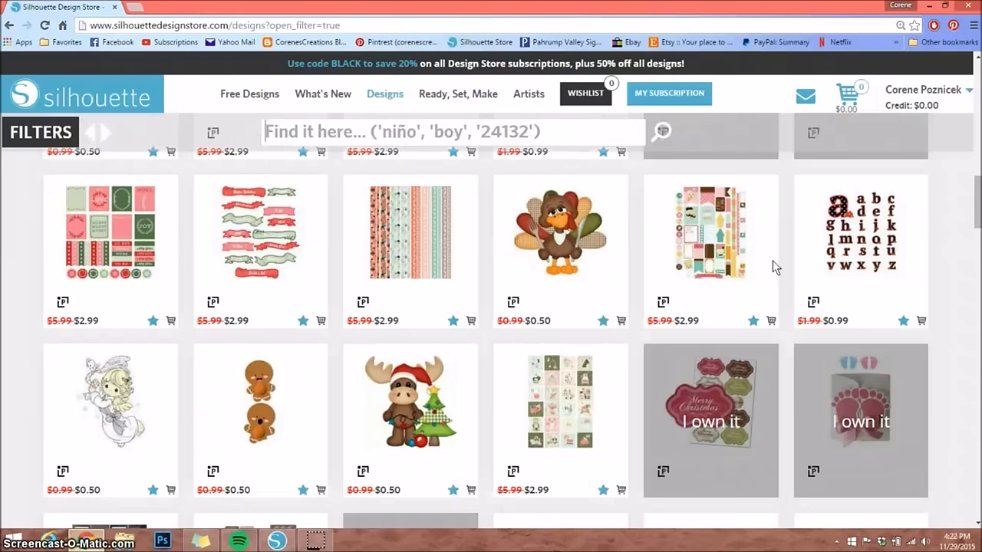
{"action": "left_click", "coordinate": [580, 317]}
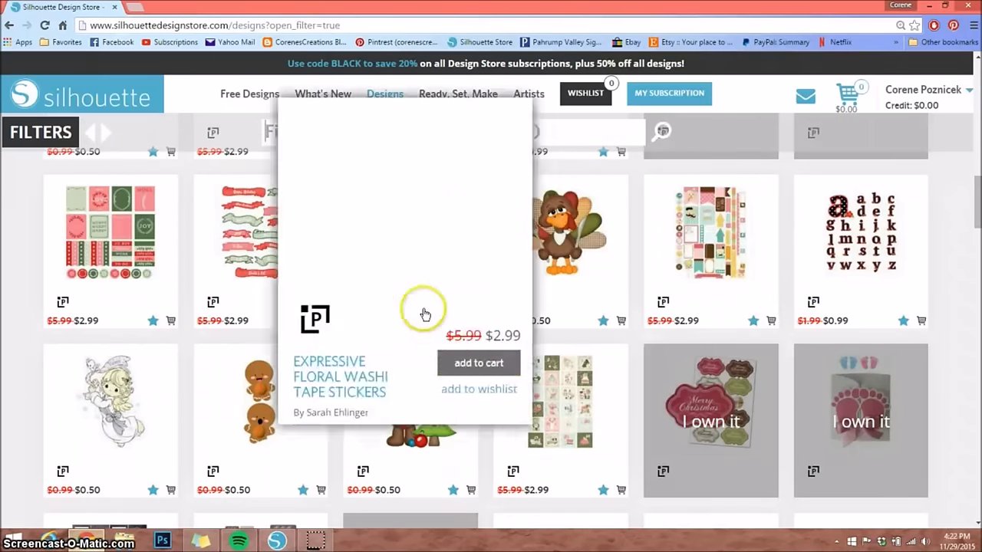
{"action": "mouse_move", "coordinate": [557, 253]}
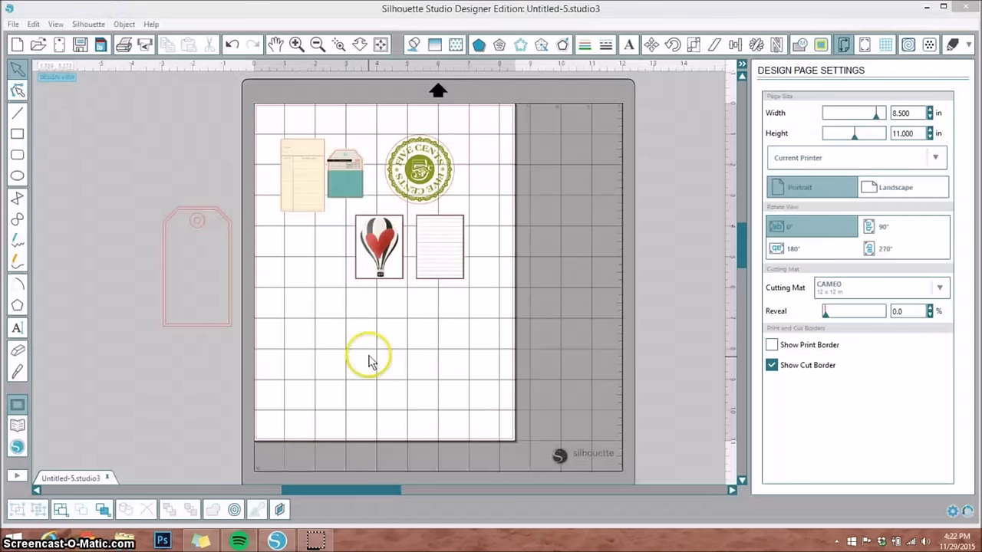
Step: Switch to Silhouette Studio and place the love notes card from the Journaling Cards library folder below the balloon card
{"action": "left_click", "coordinate": [17, 427]}
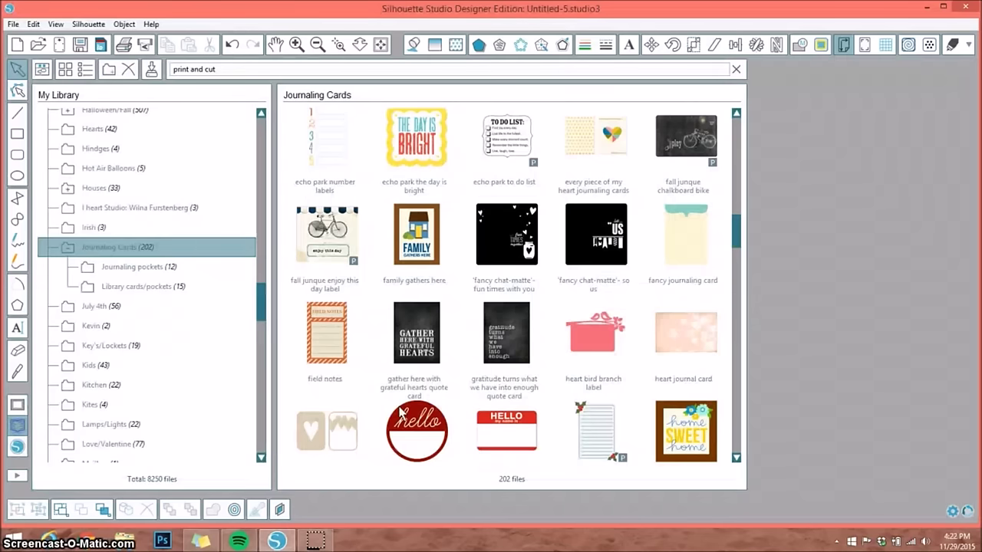
{"action": "scroll", "coordinate": [680, 376], "scroll_direction": "down", "scroll_amount": 5}
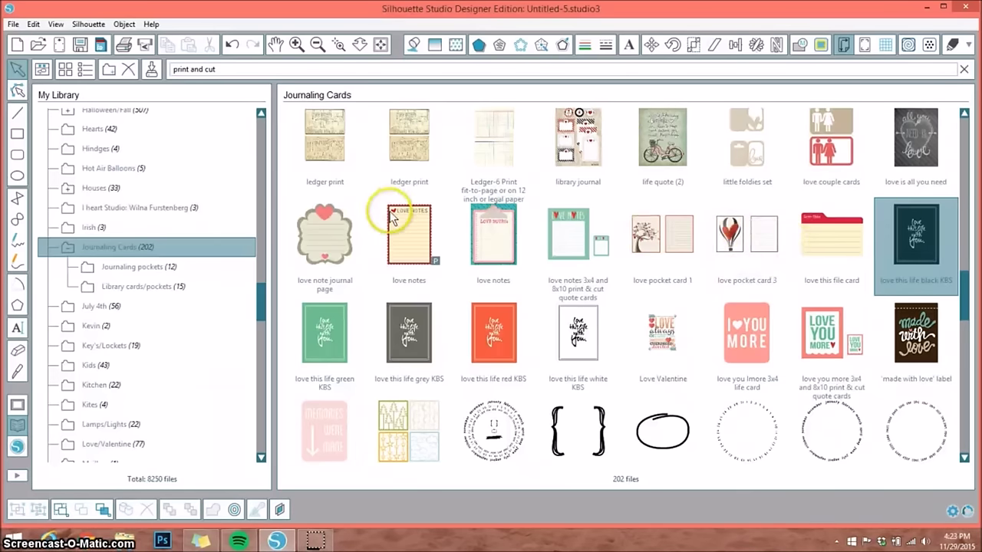
{"action": "double_click", "coordinate": [423, 217]}
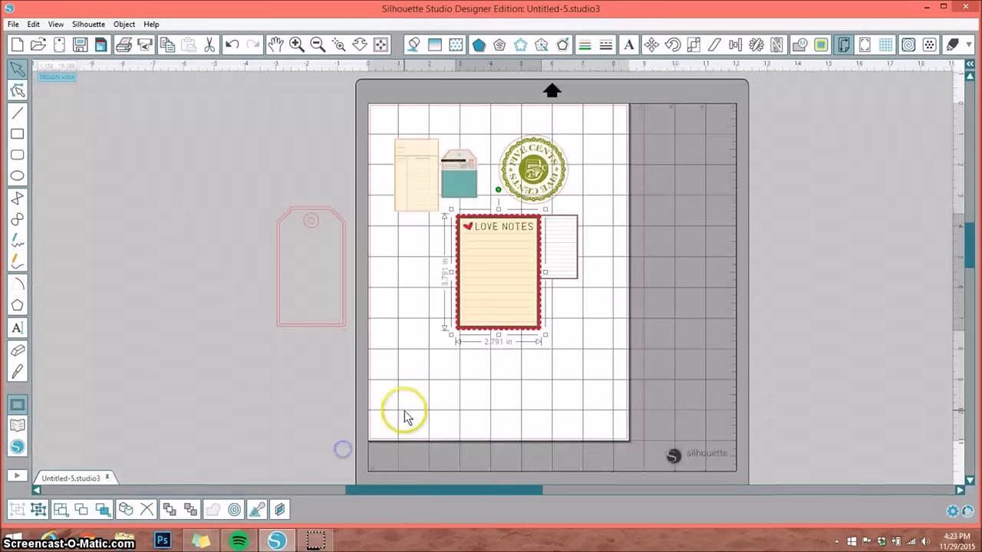
{"action": "left_click_drag", "start_coordinate": [495, 309], "coordinate": [473, 396]}
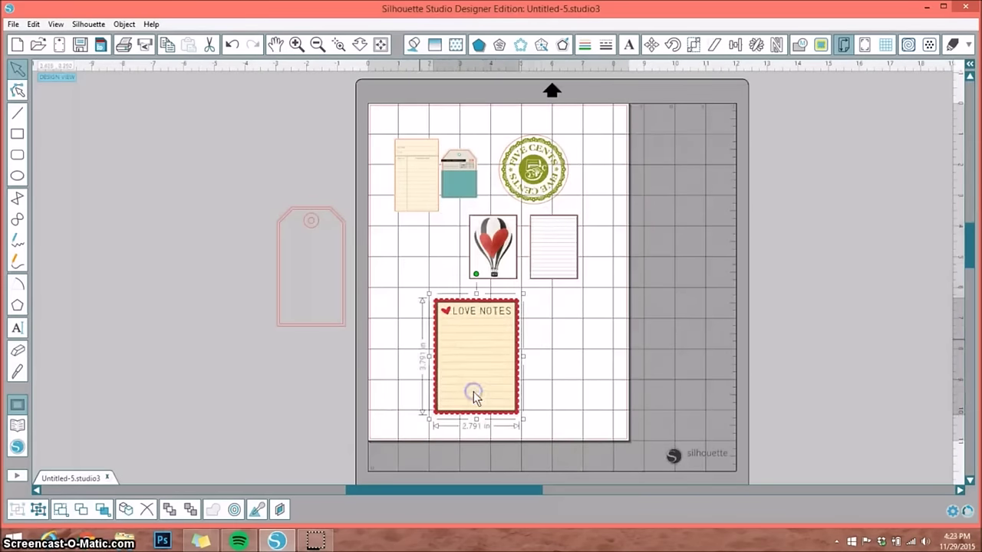
{"action": "left_click", "coordinate": [405, 332]}
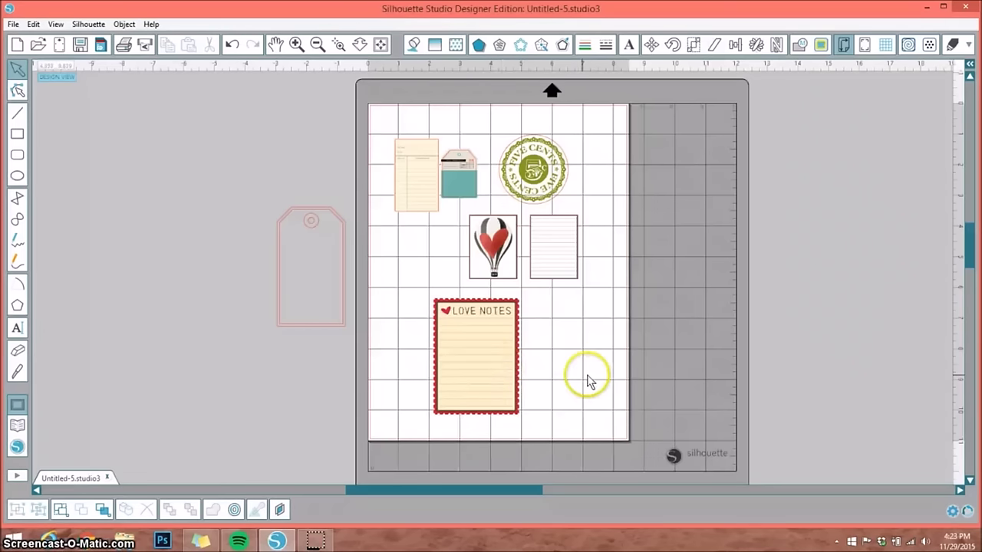
Step: Add the love pocket card 1 pair from the Journaling Cards library folder and move it off the page's right side
{"action": "left_click", "coordinate": [18, 427]}
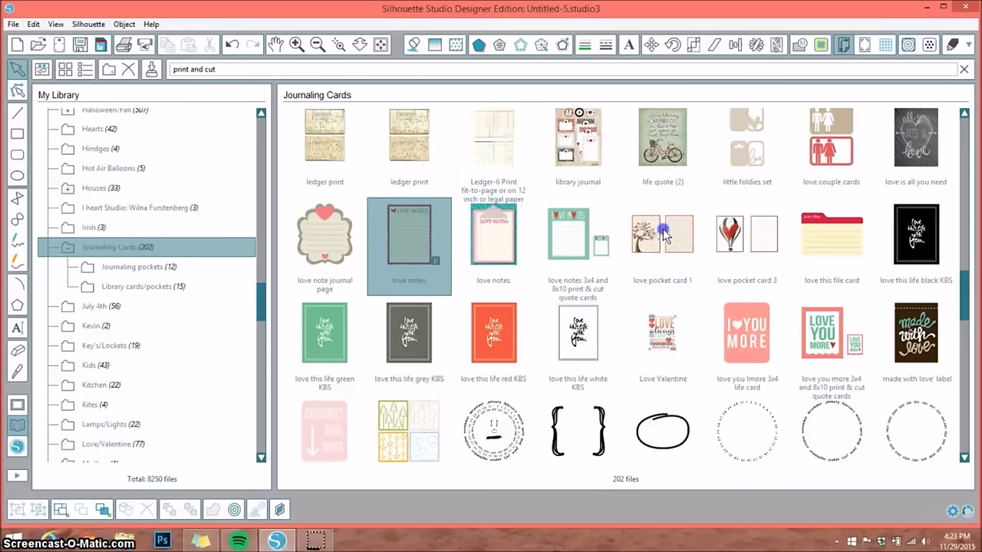
{"action": "double_click", "coordinate": [665, 234]}
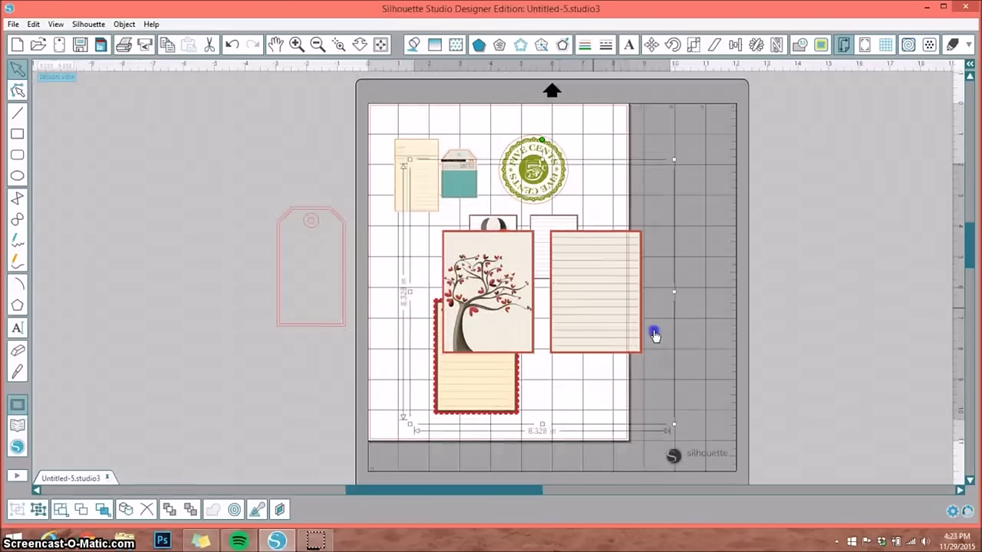
{"action": "left_click_drag", "start_coordinate": [654, 334], "coordinate": [737, 350]}
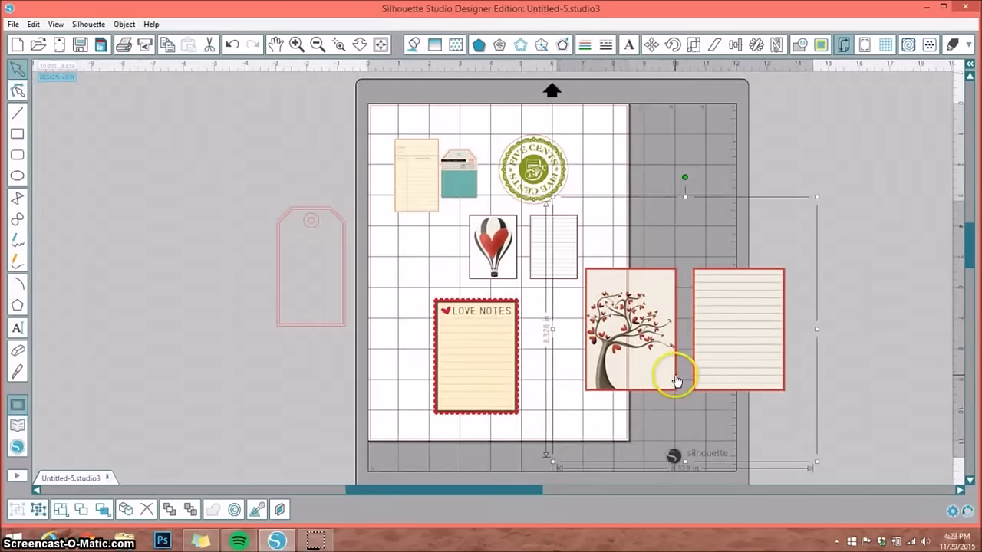
{"action": "left_click_drag", "start_coordinate": [665, 353], "coordinate": [722, 374]}
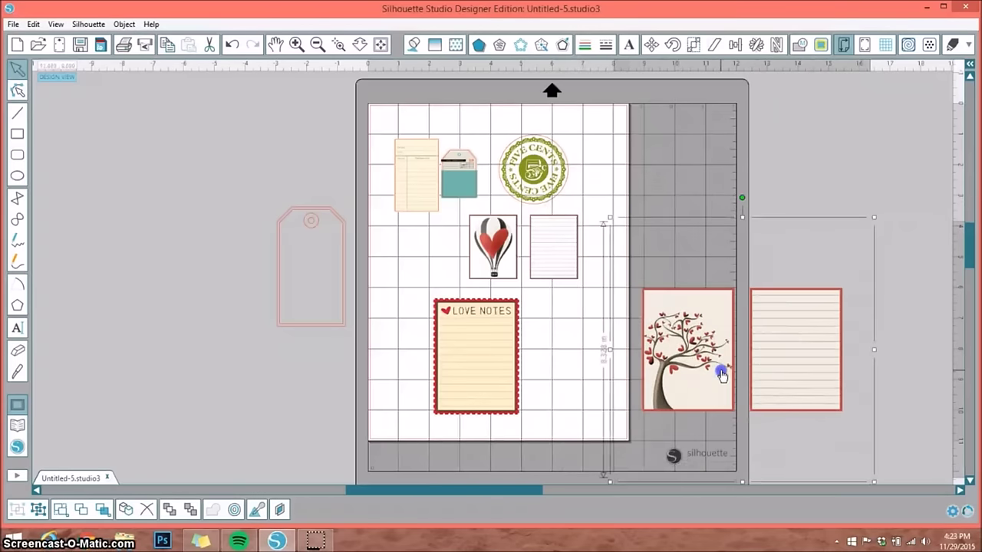
Step: Move the love notes card off the page beside the tree card pair and delete both designs
{"action": "left_click_drag", "start_coordinate": [500, 350], "coordinate": [712, 353]}
{"action": "left_click_drag", "start_coordinate": [819, 412], "coordinate": [673, 230]}
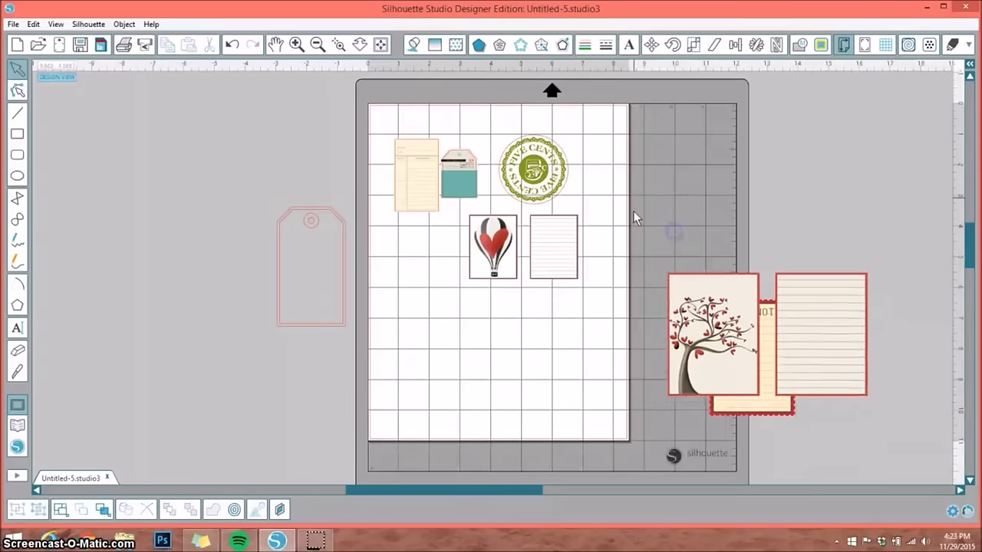
{"action": "left_click_drag", "start_coordinate": [669, 163], "coordinate": [829, 404]}
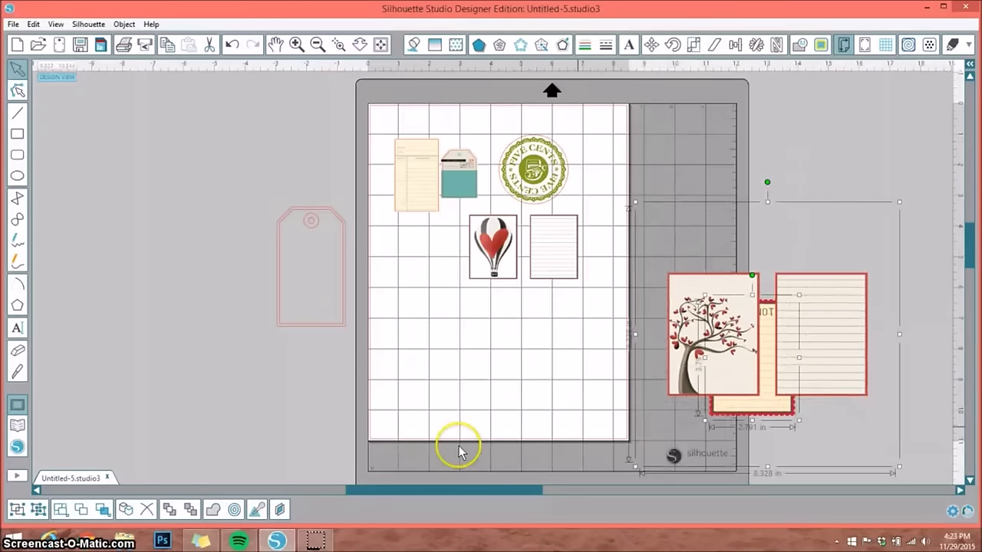
{"action": "left_click", "coordinate": [145, 509]}
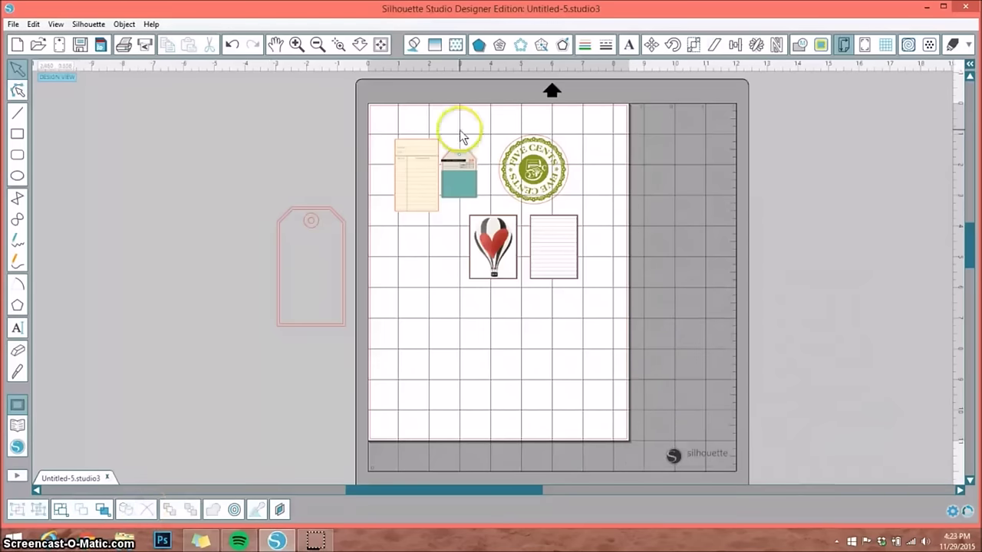
Step: Reposition the balloon card pair, the library card with its pocket and the Five Cents seal slightly lower on the page
{"action": "left_click_drag", "start_coordinate": [503, 269], "coordinate": [489, 284]}
{"action": "left_click_drag", "start_coordinate": [447, 193], "coordinate": [461, 213]}
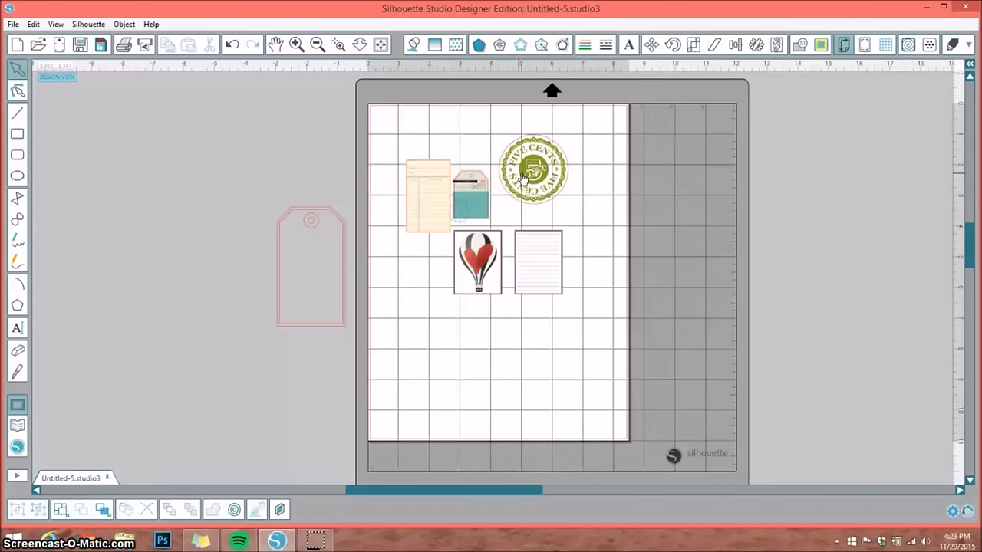
{"action": "mouse_move", "coordinate": [522, 179]}
{"action": "left_mouse_down"}
{"action": "mouse_move", "coordinate": [523, 201]}
{"action": "mouse_move", "coordinate": [528, 193]}
{"action": "left_mouse_up"}
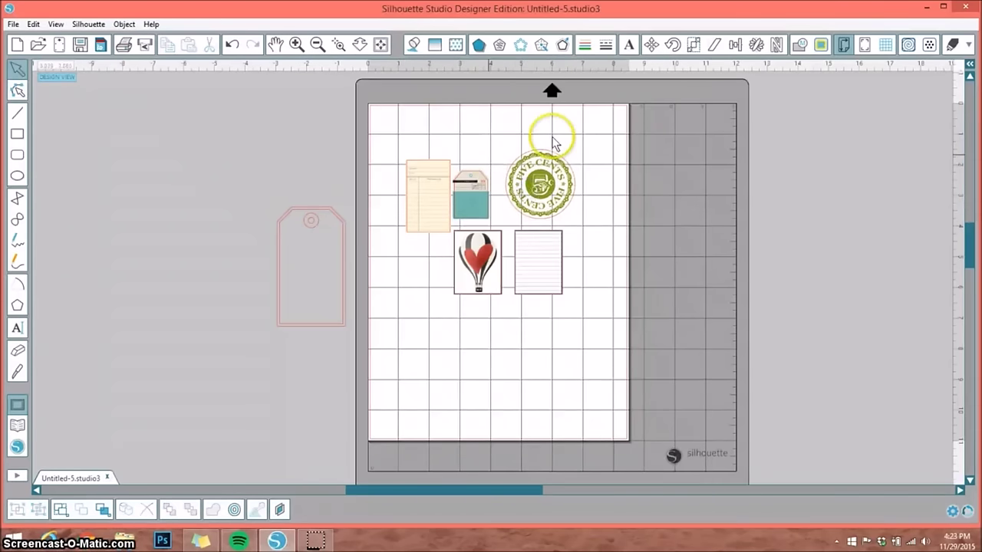
{"action": "left_click", "coordinate": [842, 96]}
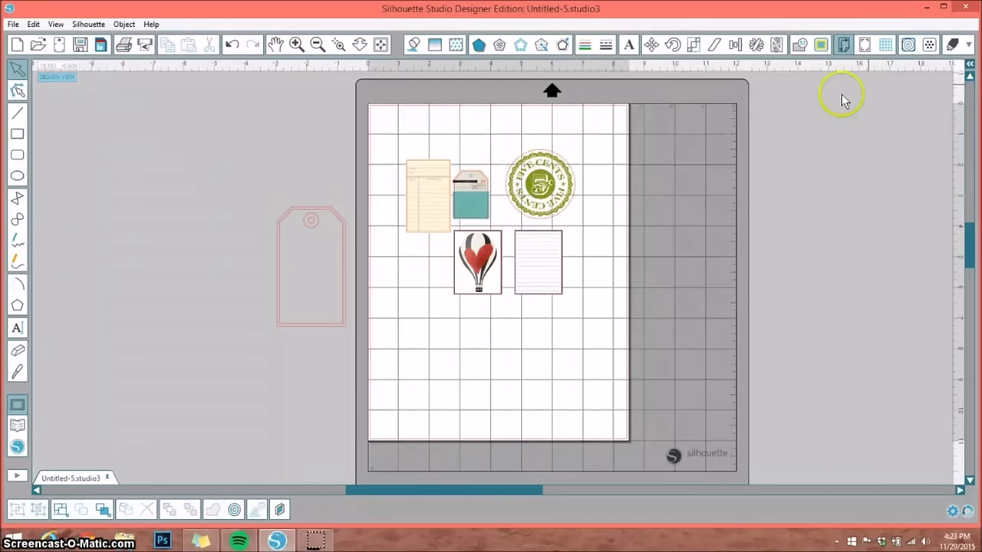
Step: Display the cut settings and examine the cut lines around the print and cut designs
{"action": "left_click", "coordinate": [953, 46]}
{"action": "left_click", "coordinate": [767, 106]}
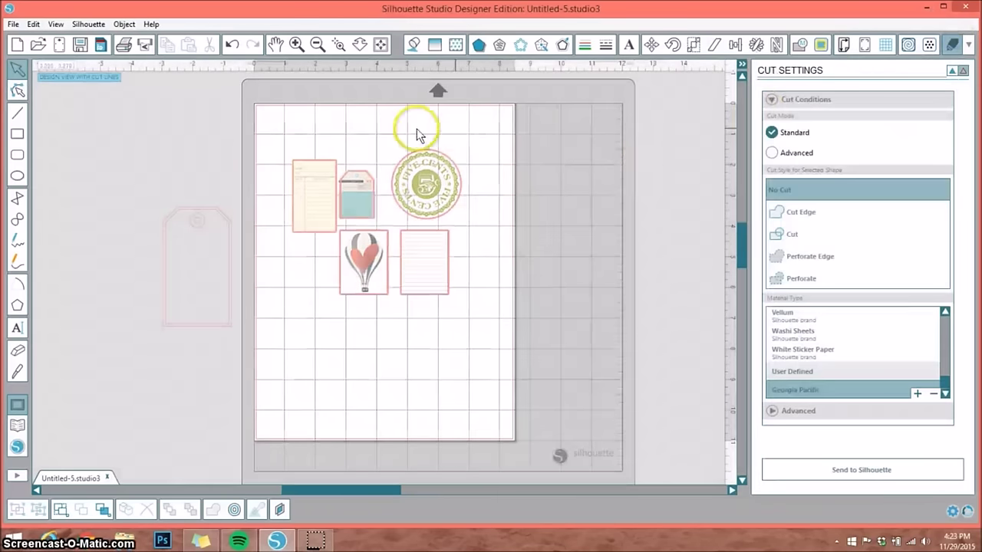
{"action": "left_click", "coordinate": [297, 44]}
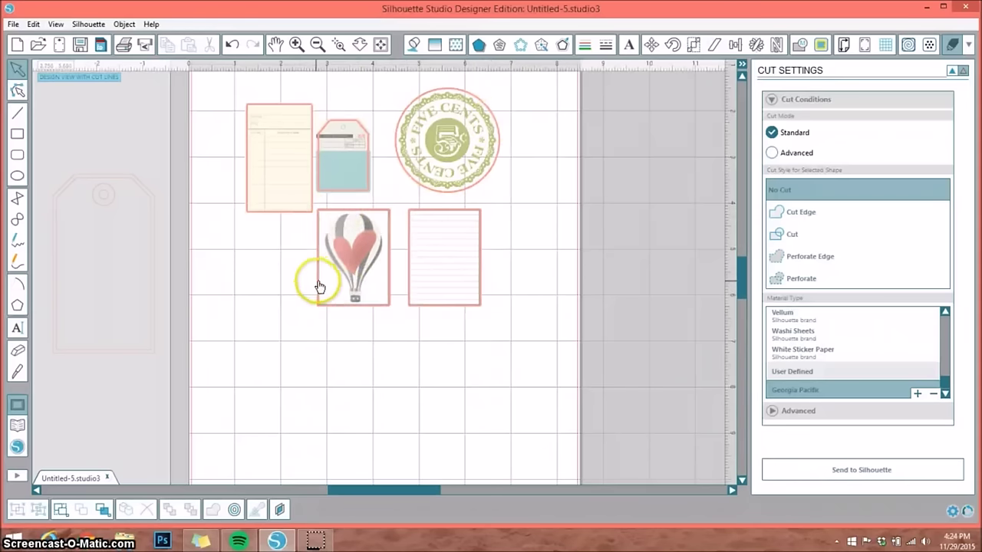
Step: Add registration marks to the page using the Type 1 style
{"action": "left_click", "coordinate": [866, 44]}
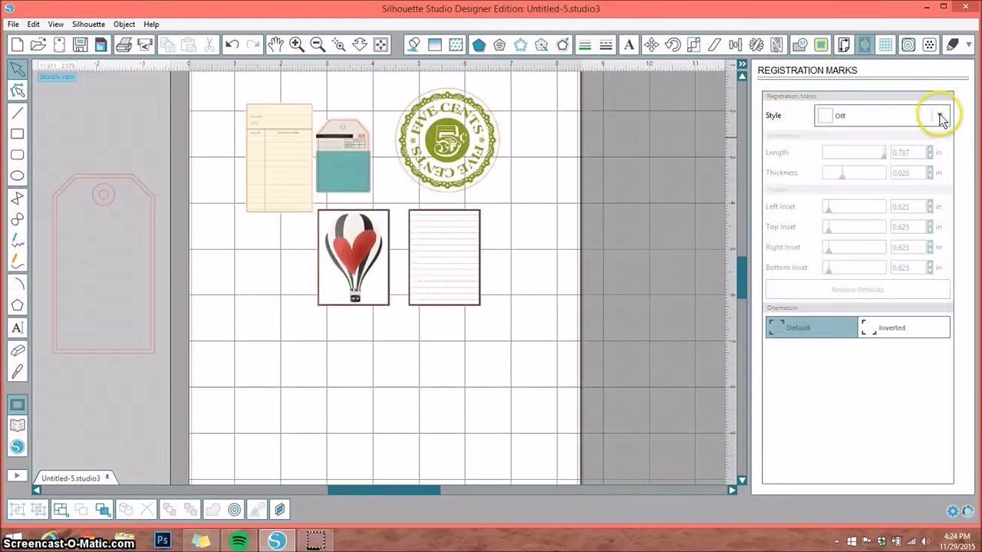
{"action": "left_click", "coordinate": [938, 117]}
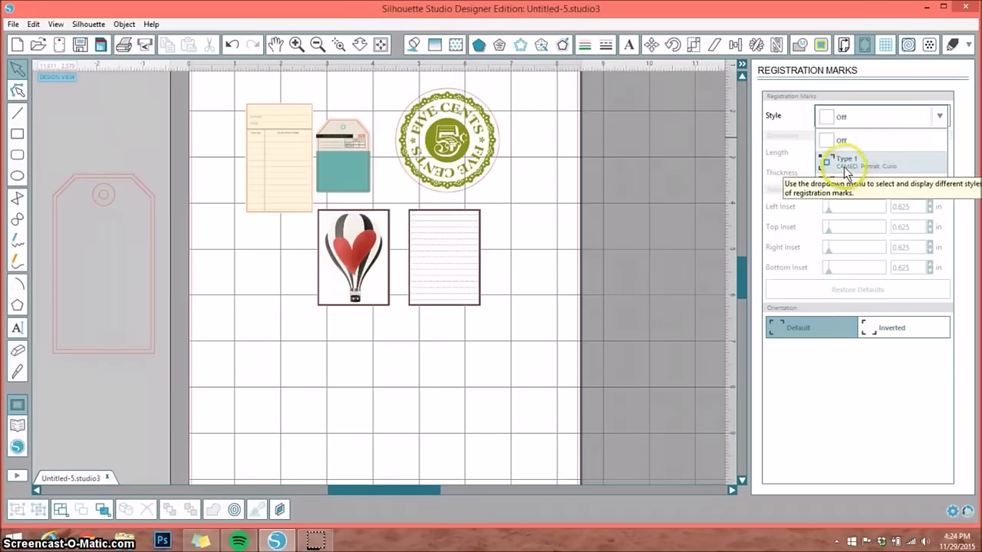
{"action": "left_click", "coordinate": [844, 163]}
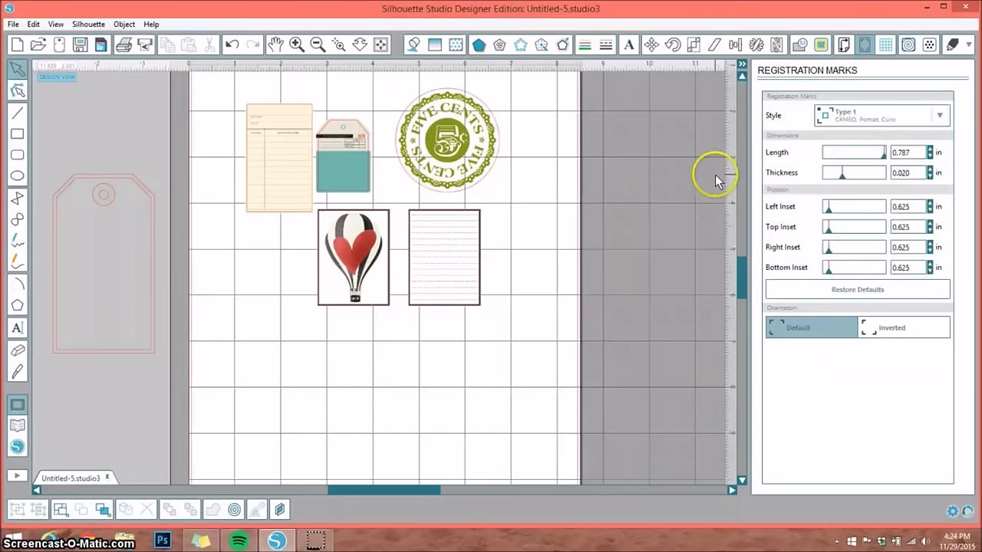
Step: Move the library card and its pocket slightly up and right, keeping them inside the registration mark borders
{"action": "left_click", "coordinate": [381, 44]}
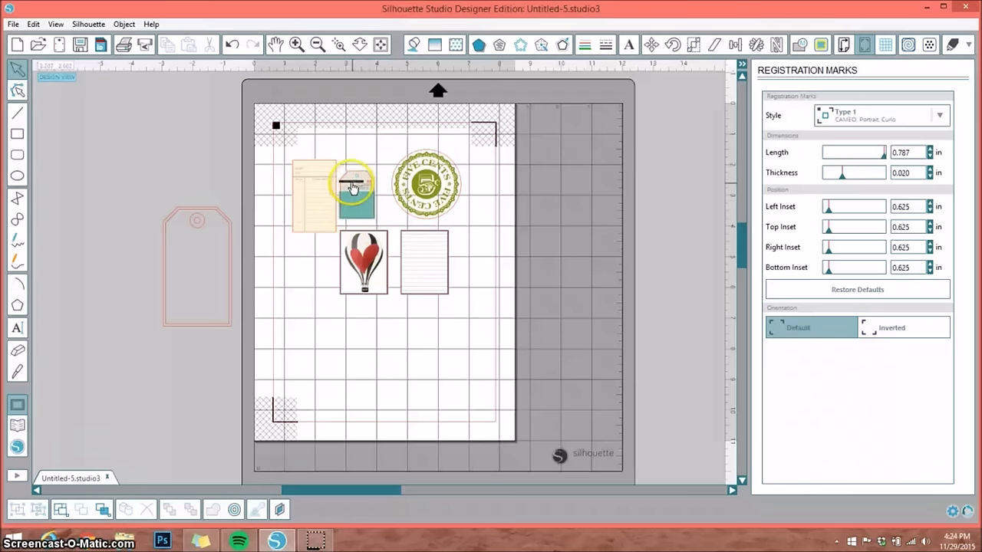
{"action": "left_click_drag", "start_coordinate": [300, 167], "coordinate": [300, 150]}
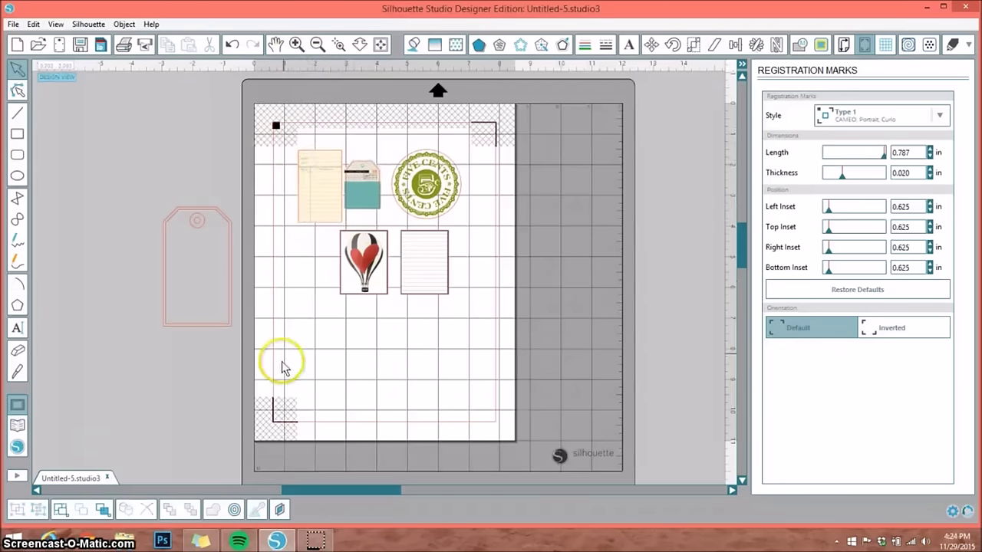
{"action": "left_click", "coordinate": [432, 422]}
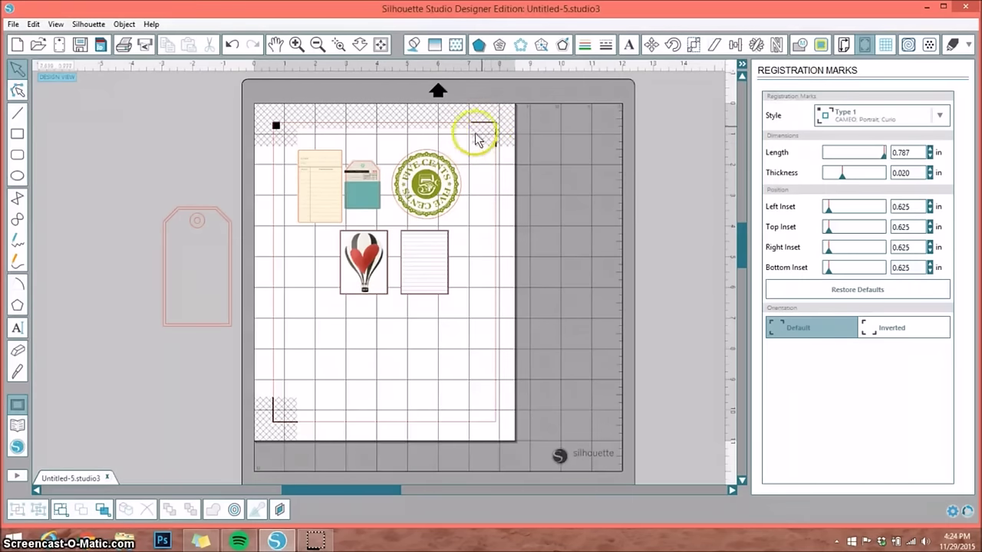
Step: Move the library card and its pocket left so the card overlaps the cut border line below the black square mark
{"action": "left_click", "coordinate": [296, 44]}
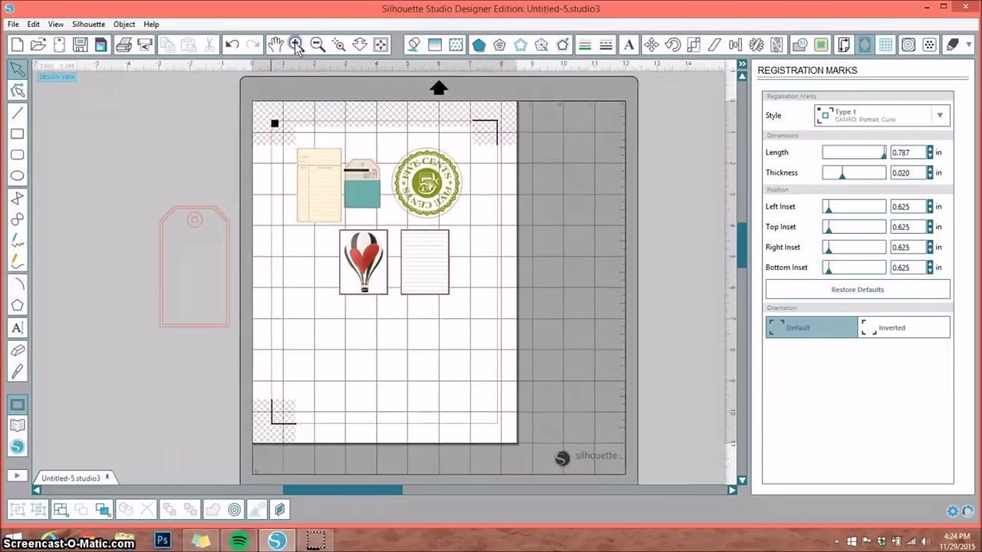
{"action": "scroll", "coordinate": [284, 176], "scroll_direction": "up", "scroll_amount": 4}
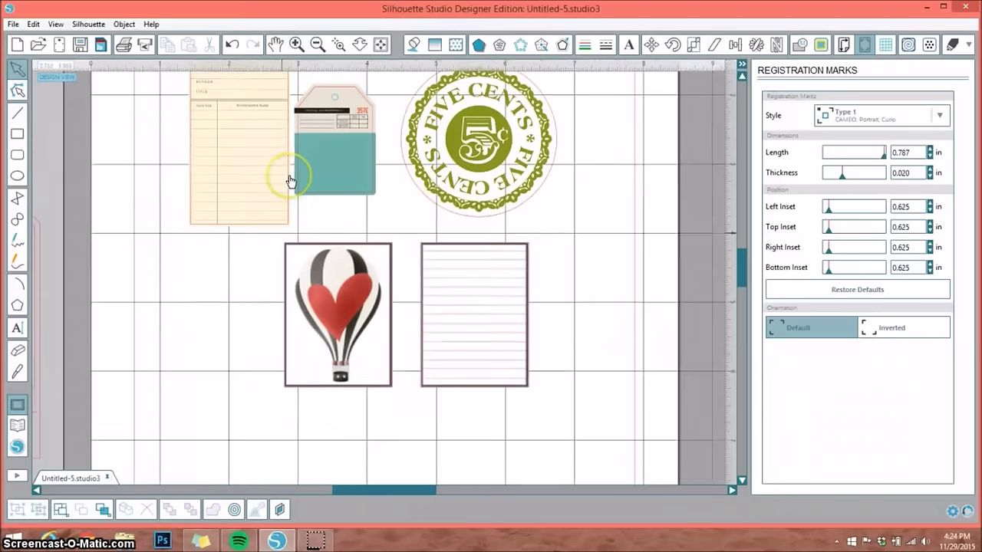
{"action": "left_click_drag", "start_coordinate": [261, 215], "coordinate": [182, 207]}
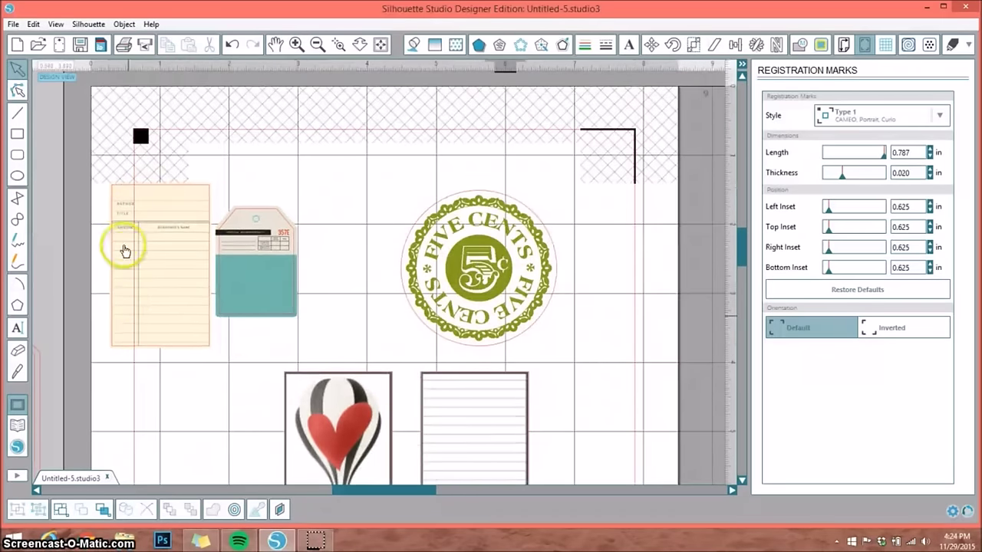
Step: Move the library card and its pocket right and slightly down so both sit inside the registration mark border
{"action": "left_click_drag", "start_coordinate": [147, 268], "coordinate": [191, 274]}
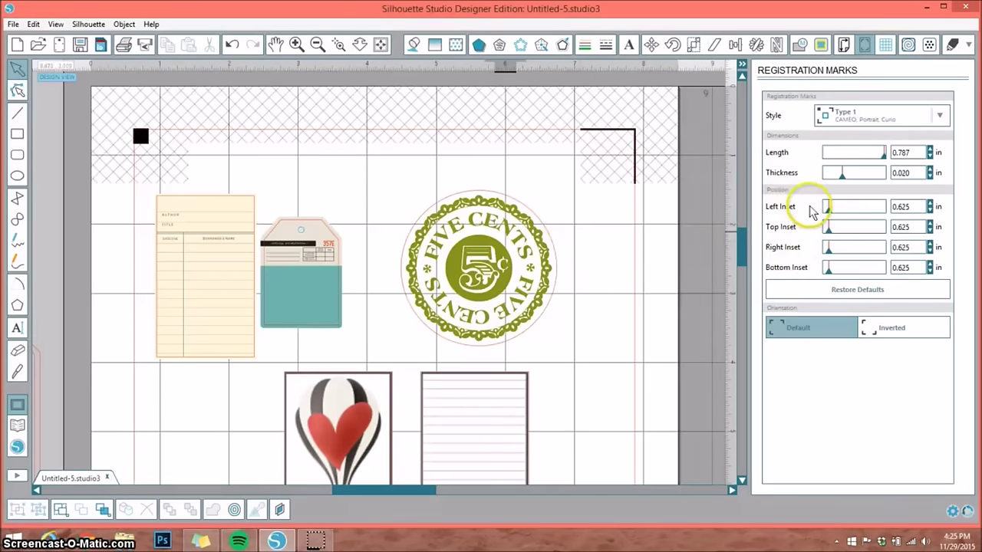
Step: Try the registration marks' left inset at 0.394 and 4.000 in, and return it to 0.394 in
{"action": "left_click_drag", "start_coordinate": [828, 209], "coordinate": [781, 217]}
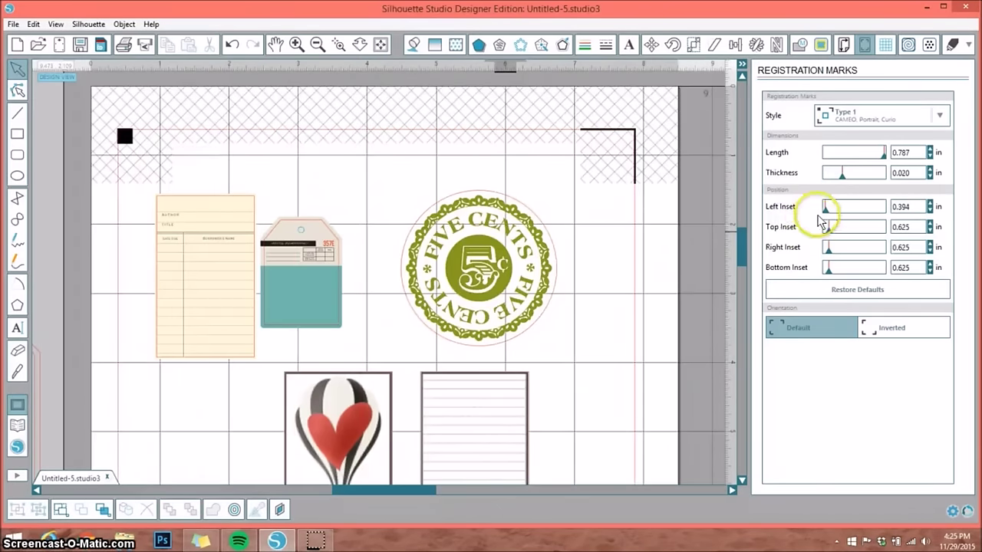
{"action": "left_click_drag", "start_coordinate": [827, 218], "coordinate": [913, 218]}
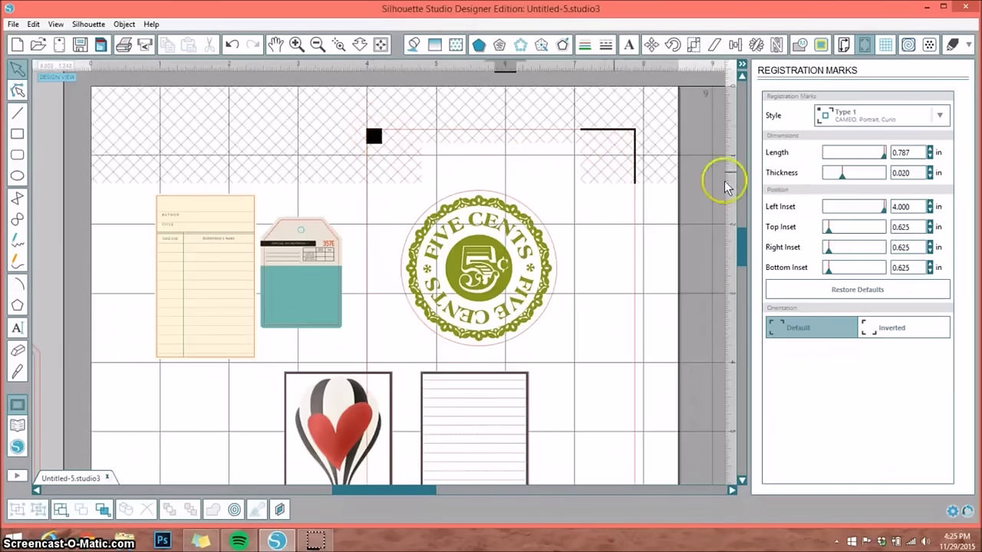
{"action": "left_click_drag", "start_coordinate": [884, 211], "coordinate": [826, 213]}
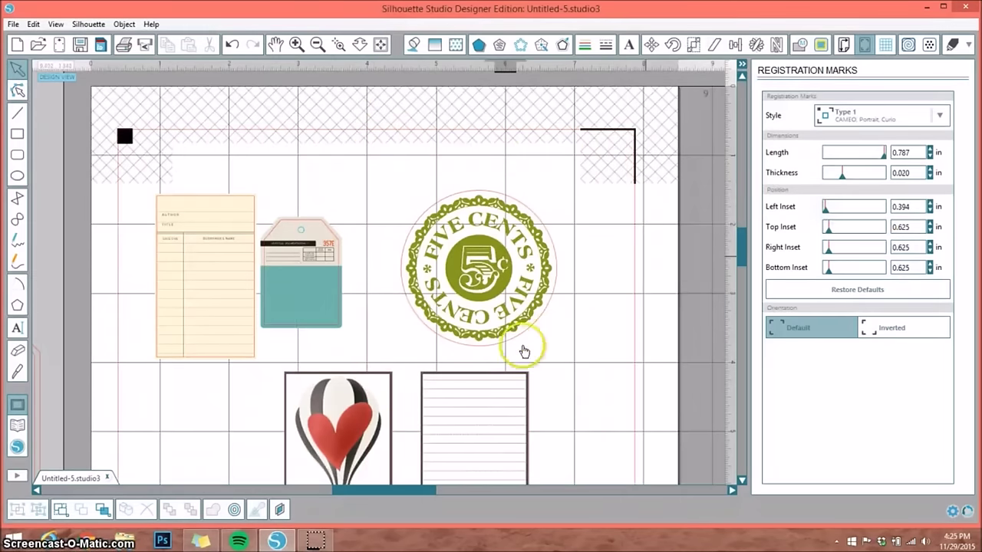
{"action": "scroll", "coordinate": [527, 346], "scroll_direction": "down", "scroll_amount": 2}
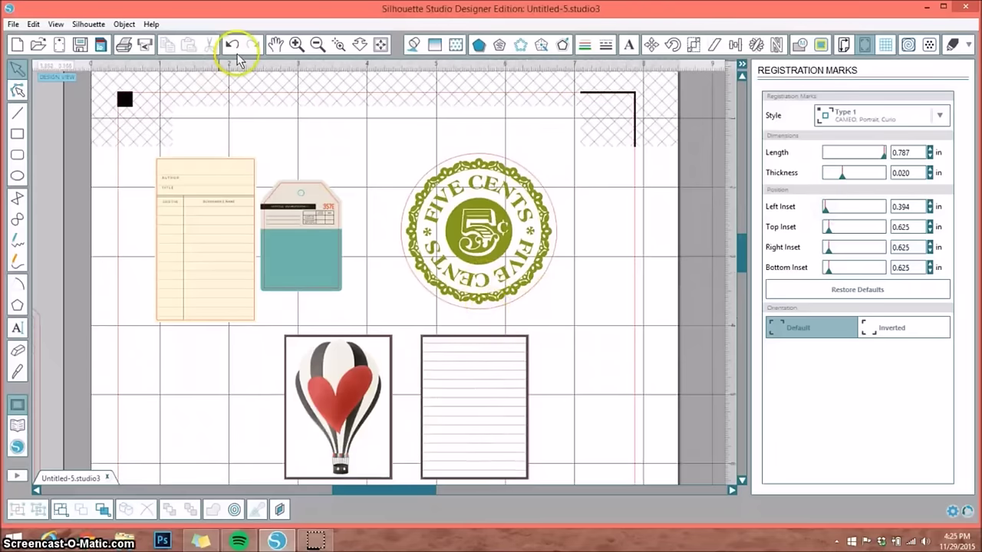
{"action": "left_click", "coordinate": [379, 44]}
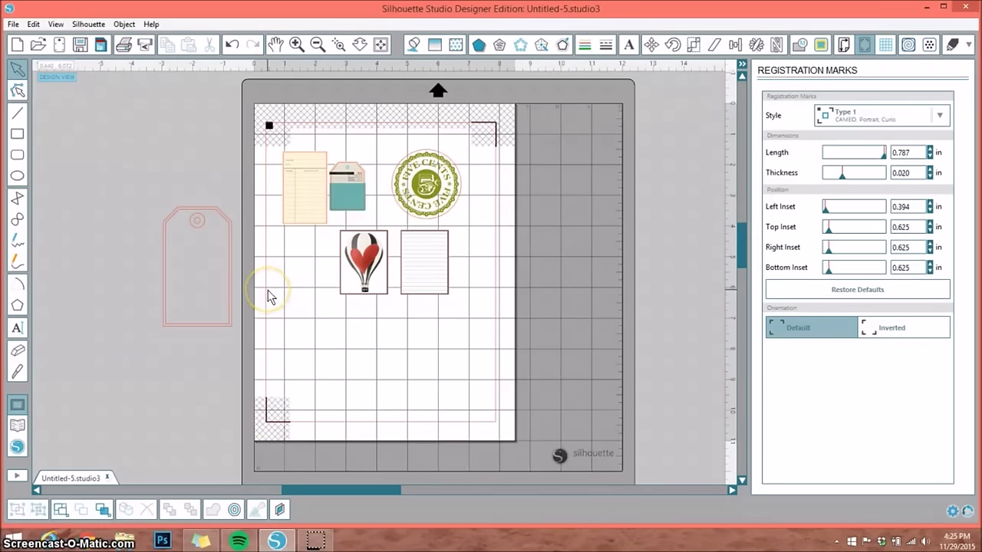
Step: Restore the default registration mark settings and set the bottom inset to 4.000 in
{"action": "left_click", "coordinate": [823, 292]}
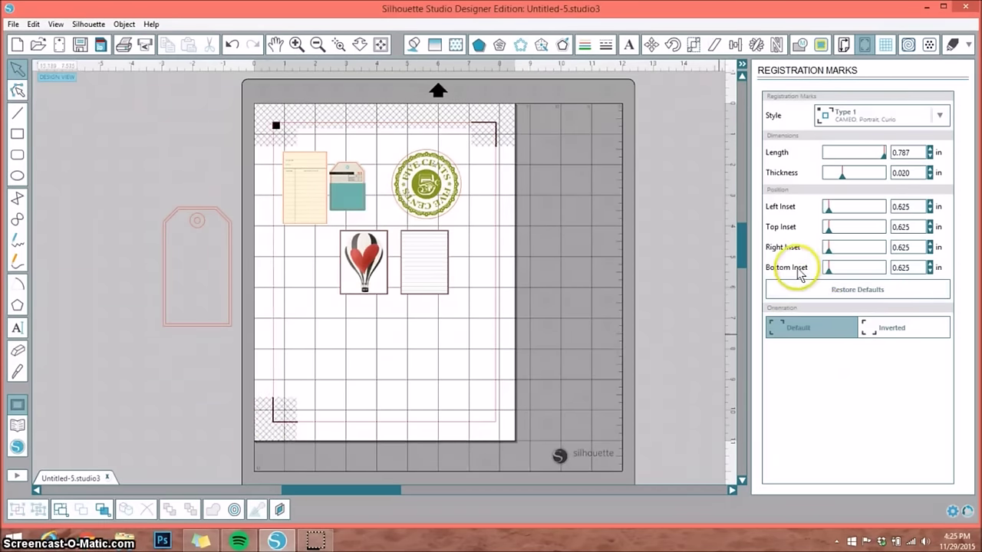
{"action": "left_click_drag", "start_coordinate": [828, 270], "coordinate": [886, 272]}
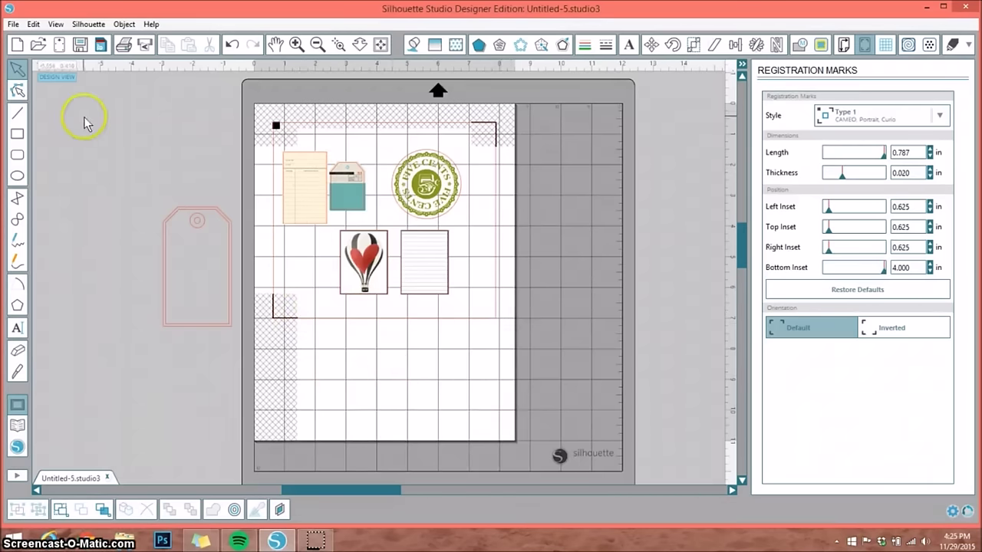
Step: Print the page with its registration marks on the Canon MX510 series Printer (Copy 1)
{"action": "left_click", "coordinate": [124, 47]}
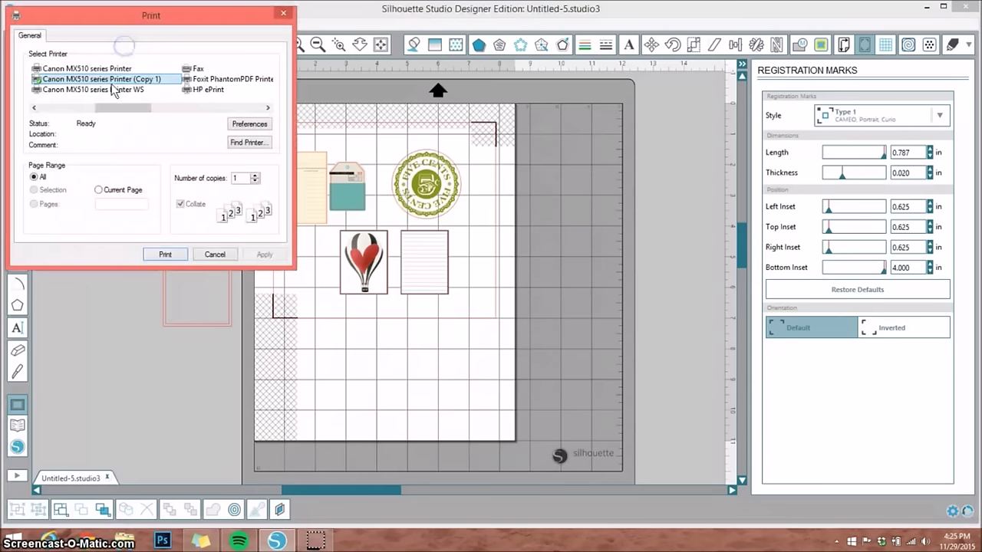
{"action": "left_click", "coordinate": [112, 81]}
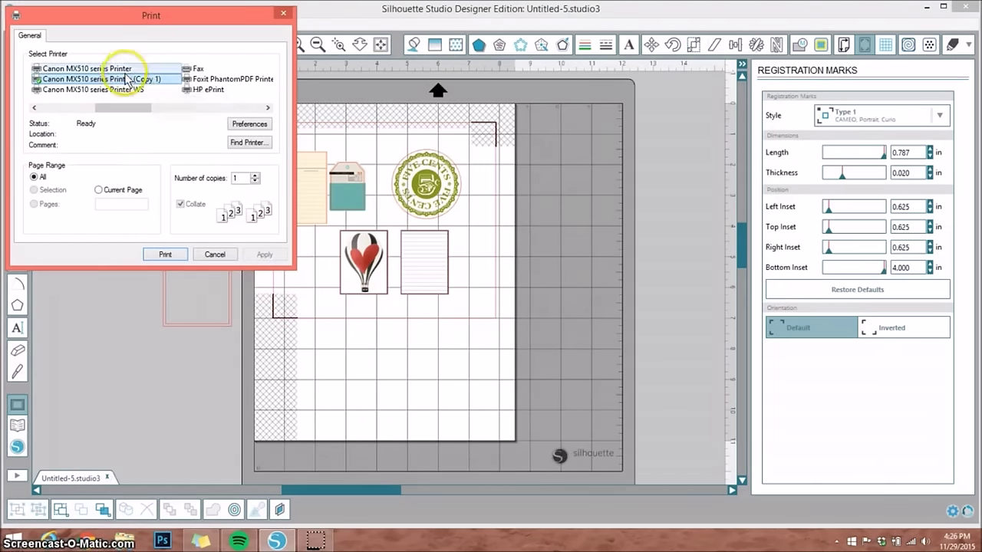
{"action": "left_click", "coordinate": [137, 81]}
{"action": "left_click", "coordinate": [131, 83]}
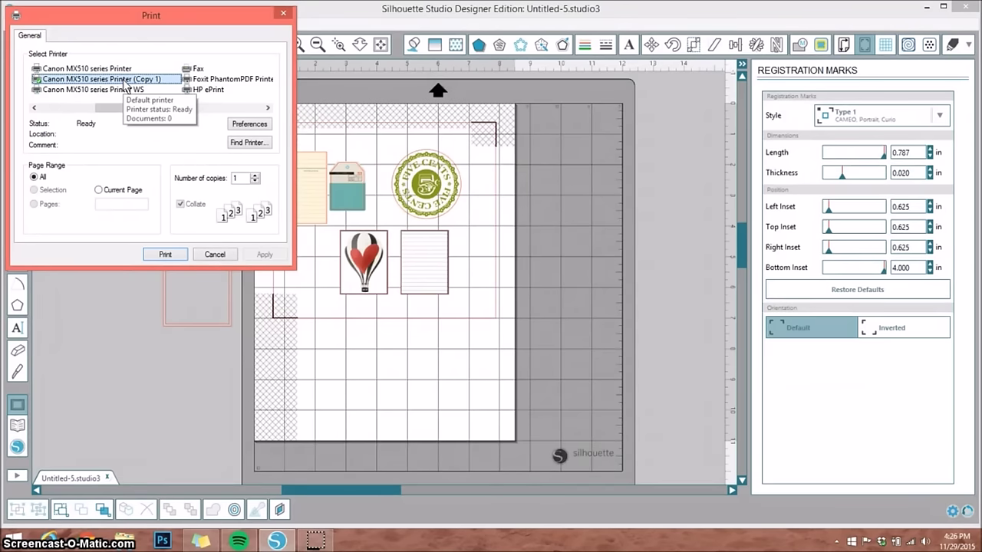
{"action": "left_click", "coordinate": [165, 255]}
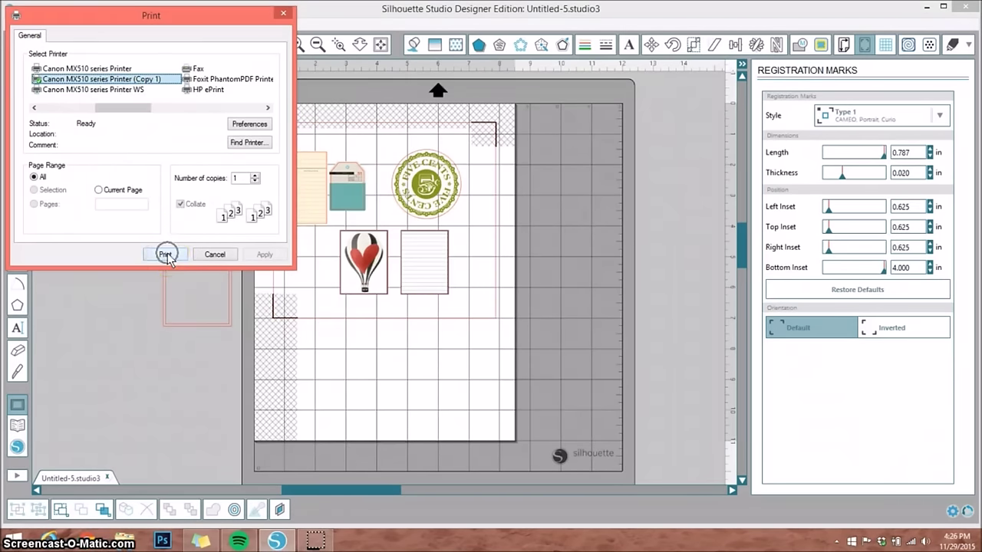
{"action": "left_click", "coordinate": [166, 254]}
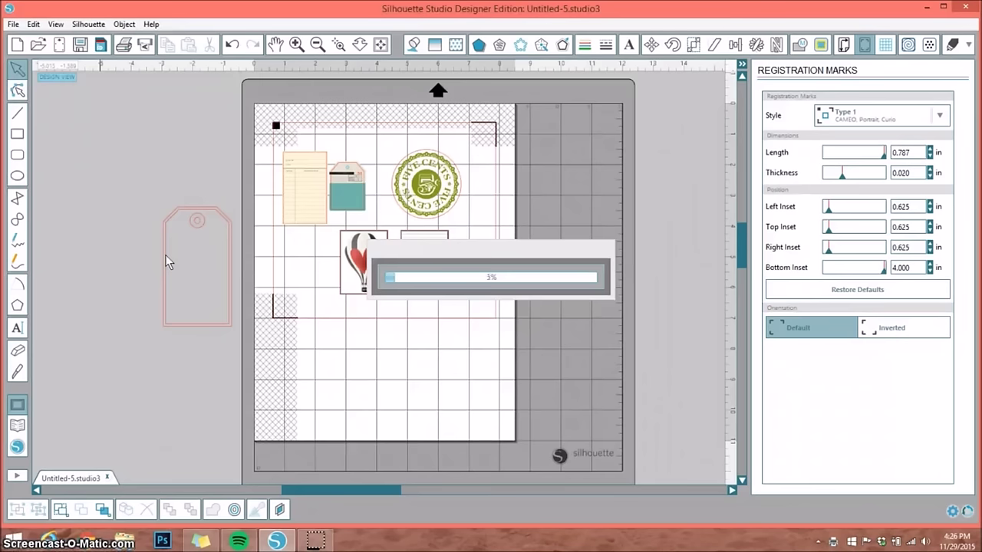
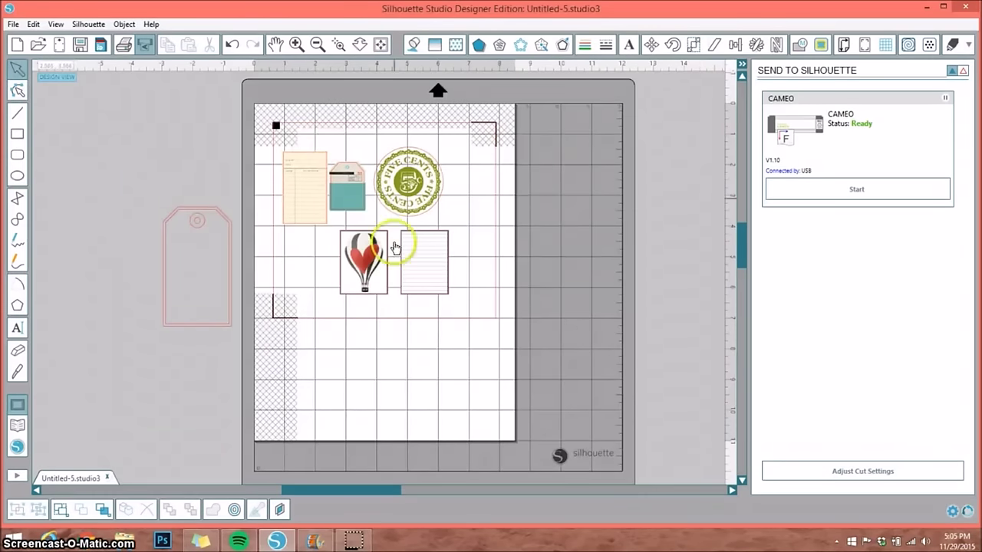
Step: Select all the print and cut designs inside the registration marks and delete them from the page
{"action": "left_click", "coordinate": [280, 125]}
{"action": "left_click_drag", "start_coordinate": [282, 129], "coordinate": [449, 208]}
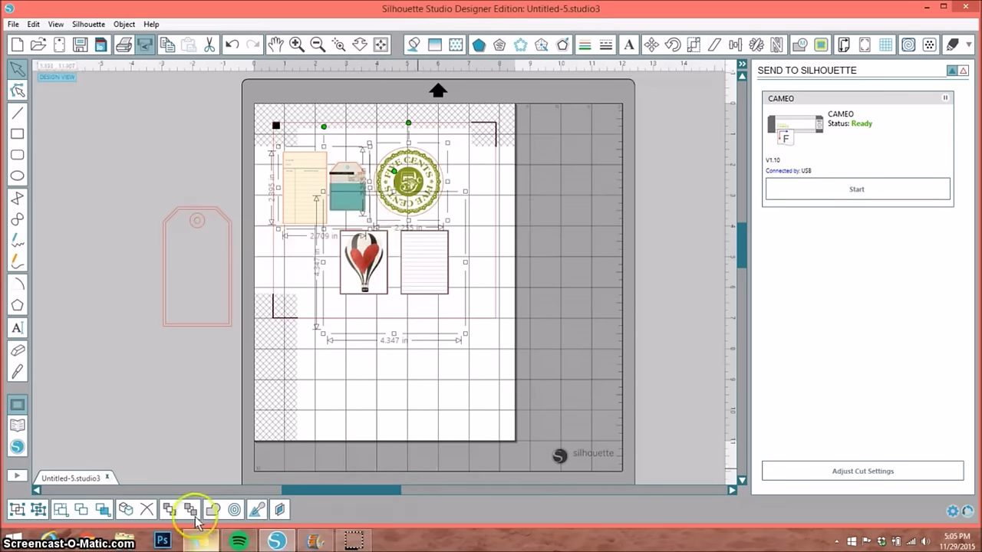
{"action": "left_click", "coordinate": [146, 510]}
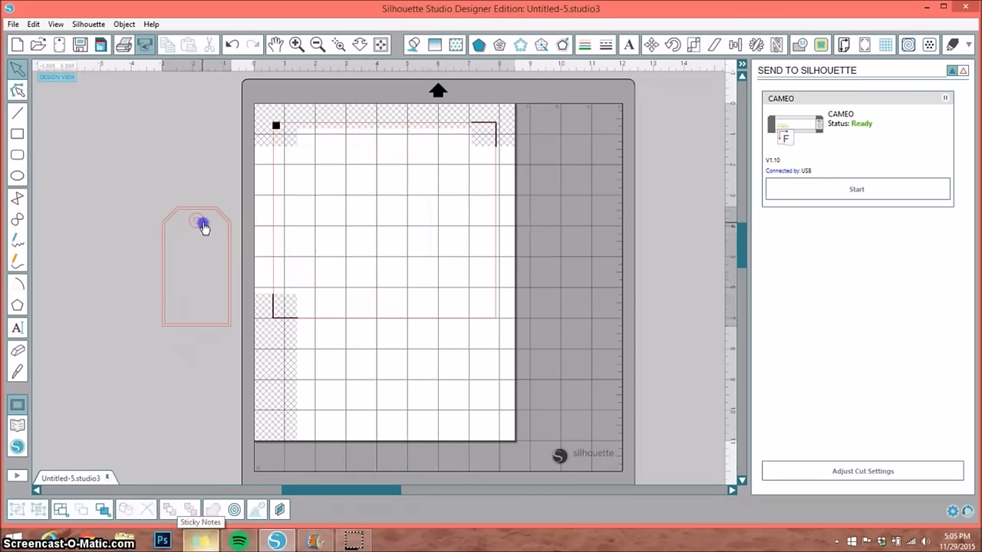
Step: Move the tag cut design beside the page further left, away from the mat
{"action": "left_click_drag", "start_coordinate": [202, 222], "coordinate": [164, 230]}
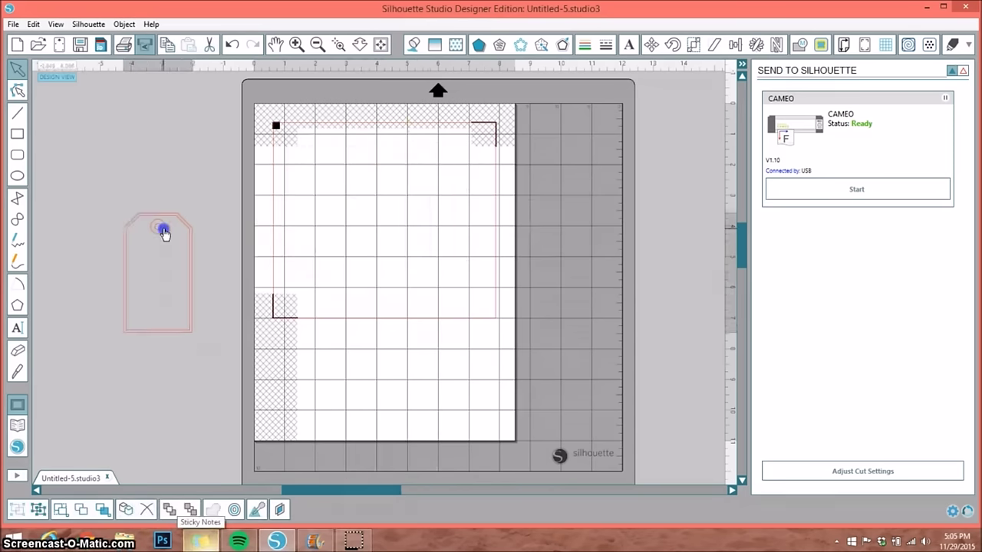
{"action": "left_click", "coordinate": [338, 43]}
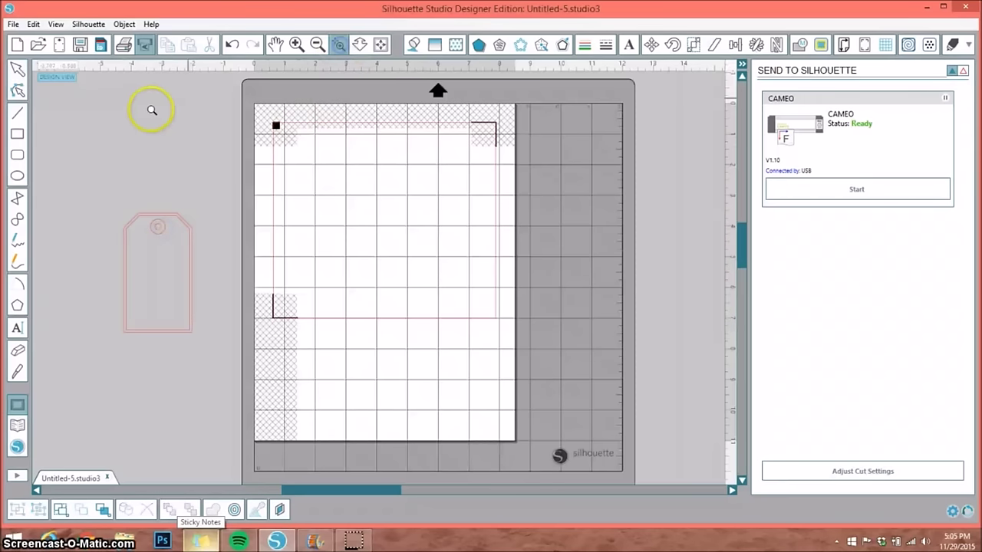
{"action": "left_click", "coordinate": [234, 379]}
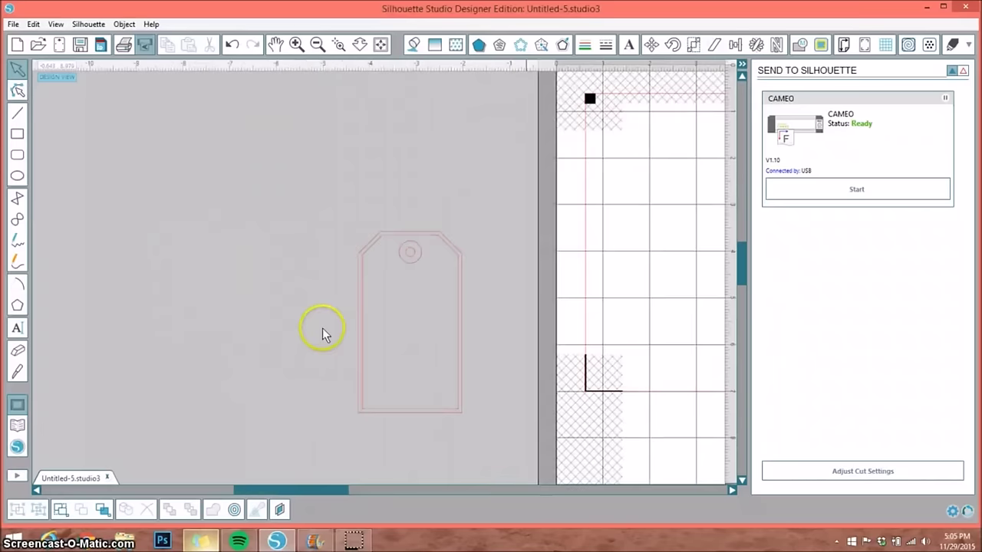
{"action": "left_click_drag", "start_coordinate": [409, 258], "coordinate": [388, 235]}
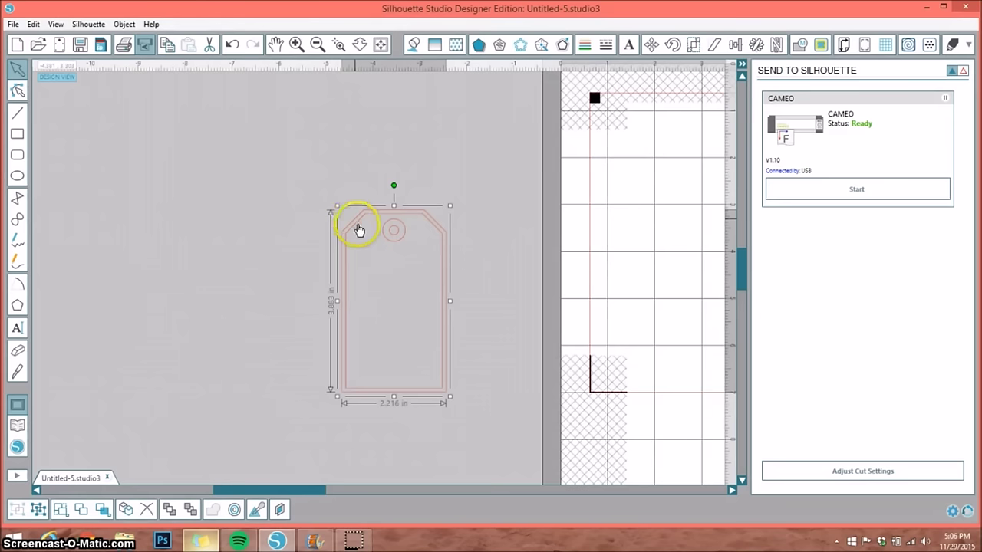
Step: Ungroup the tag design and move its inner outline to the left of the outer outline
{"action": "left_click", "coordinate": [40, 511]}
{"action": "left_click", "coordinate": [121, 406]}
{"action": "left_click_drag", "start_coordinate": [361, 219], "coordinate": [240, 226]}
Step: Delete both hole circles from the larger tag and shift the smaller tag outline slightly closer to it
{"action": "left_click", "coordinate": [395, 230]}
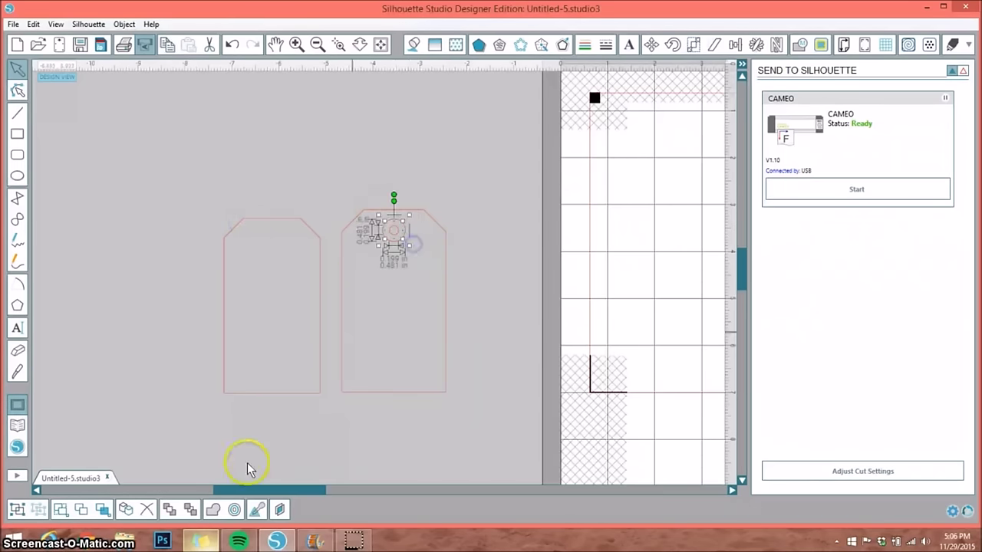
{"action": "left_click", "coordinate": [145, 508]}
{"action": "left_click_drag", "start_coordinate": [313, 234], "coordinate": [322, 232]}
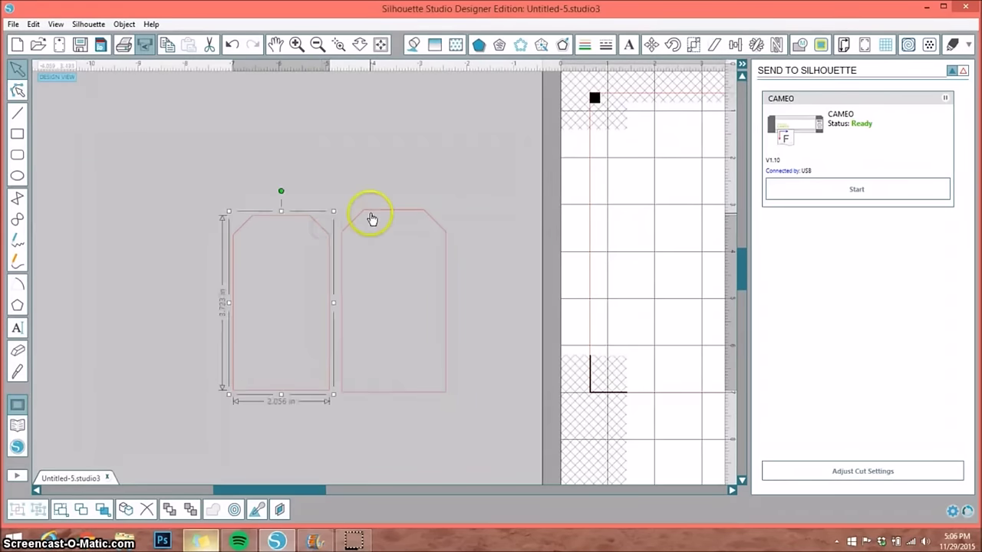
Step: Fill the smaller tag with the blue floral pattern from the Prima Anna Lee collection
{"action": "left_click", "coordinate": [456, 45]}
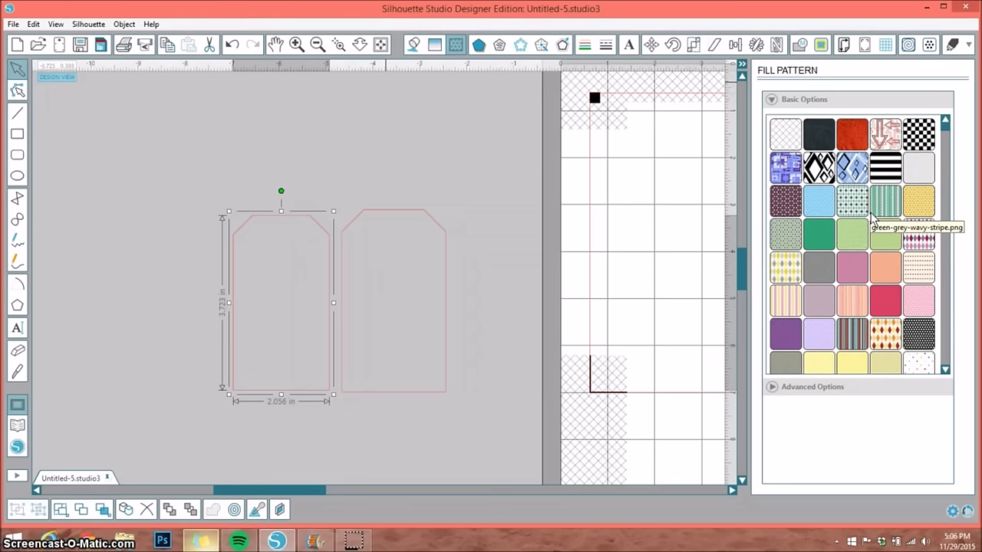
{"action": "scroll", "coordinate": [873, 219], "scroll_direction": "down", "scroll_amount": 1}
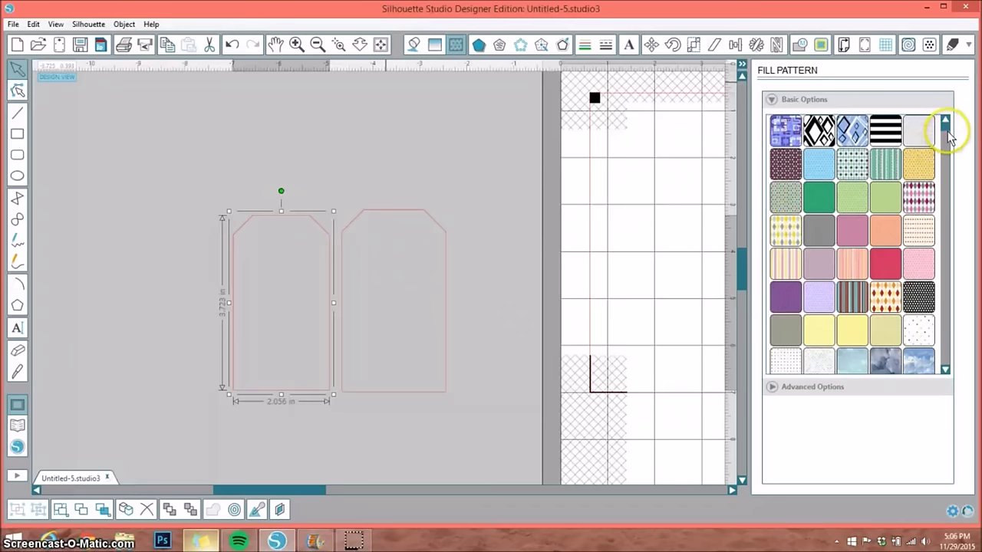
{"action": "left_click_drag", "start_coordinate": [947, 170], "coordinate": [947, 324]}
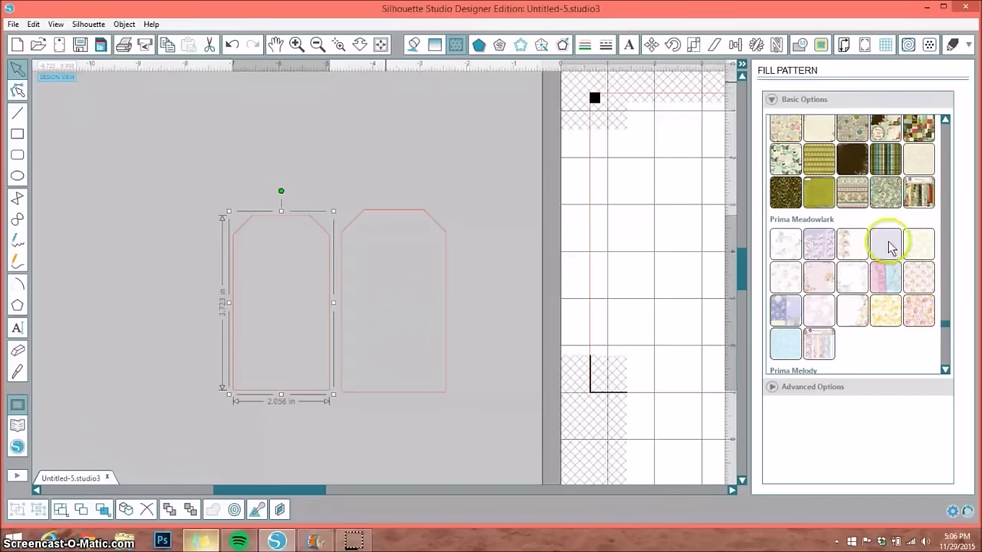
{"action": "scroll", "coordinate": [902, 159], "scroll_direction": "up", "scroll_amount": 5}
{"action": "scroll", "coordinate": [902, 159], "scroll_direction": "up", "scroll_amount": 6}
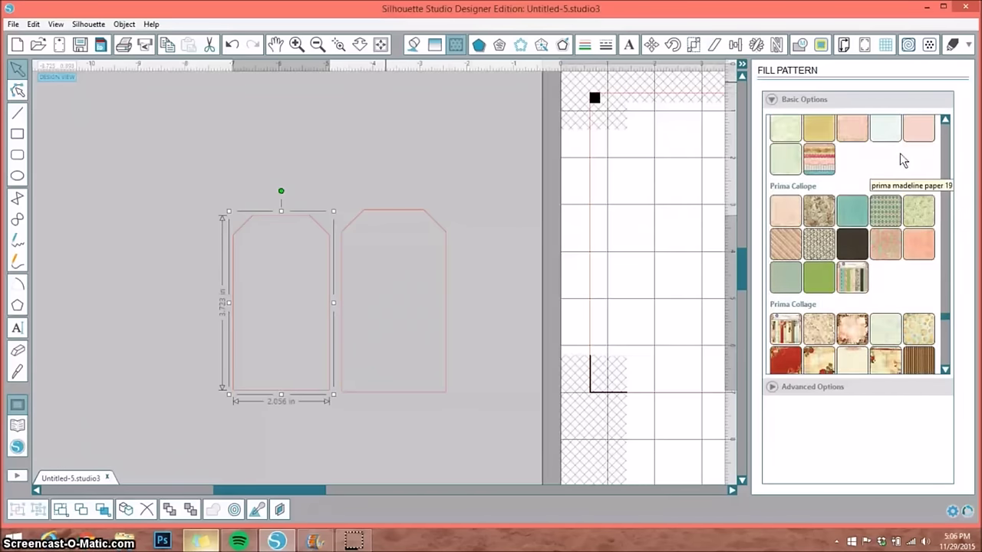
{"action": "scroll", "coordinate": [900, 153], "scroll_direction": "up", "scroll_amount": 6}
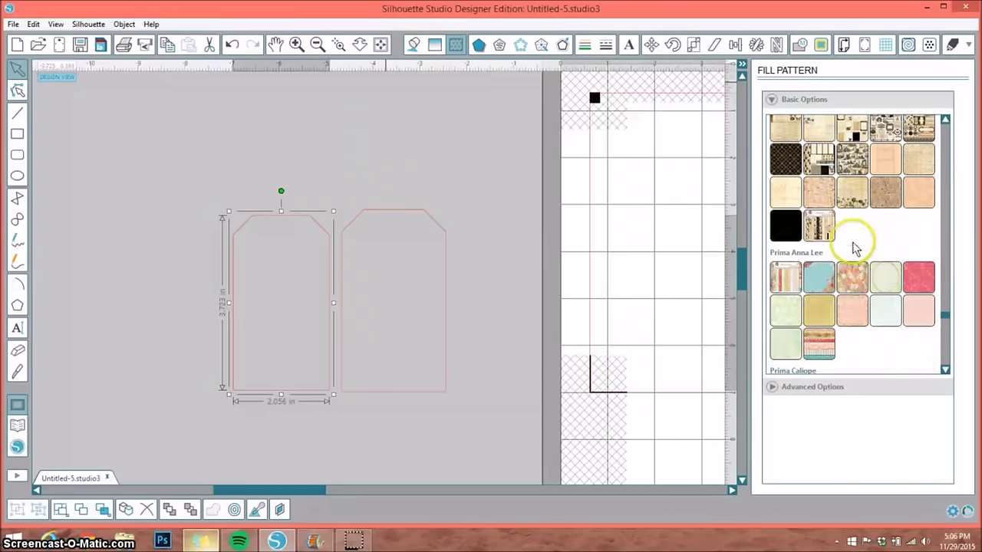
{"action": "scroll", "coordinate": [844, 247], "scroll_direction": "down", "scroll_amount": 1}
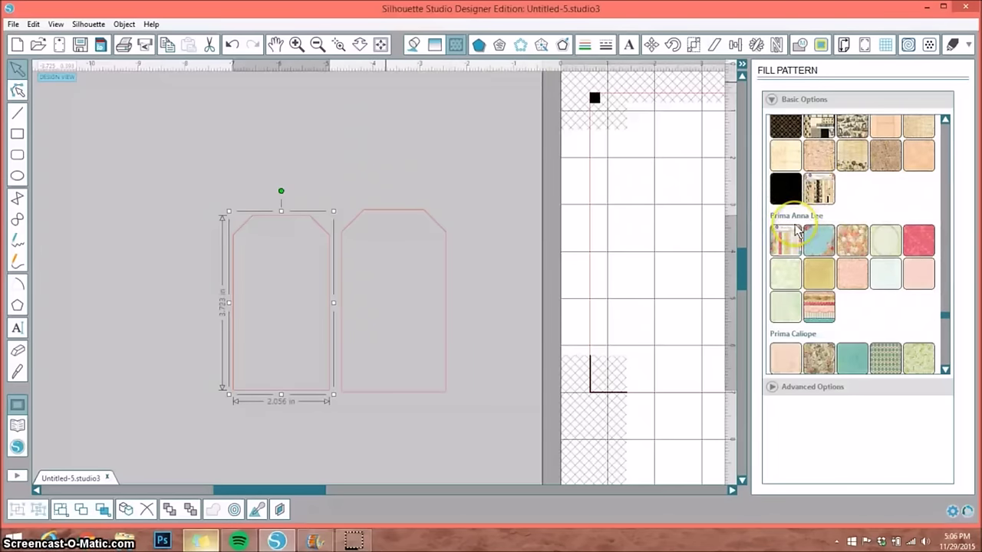
{"action": "left_click", "coordinate": [797, 232]}
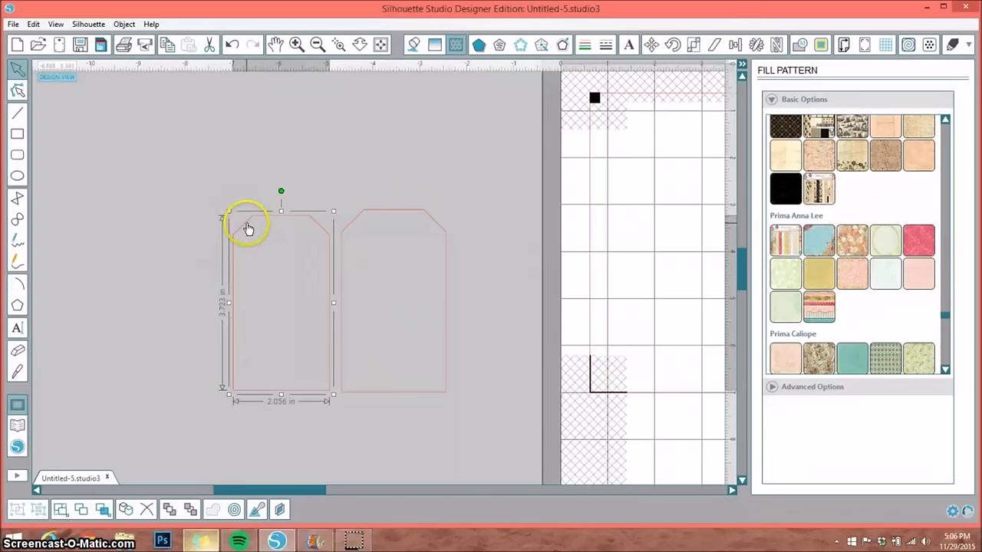
{"action": "left_click", "coordinate": [814, 242]}
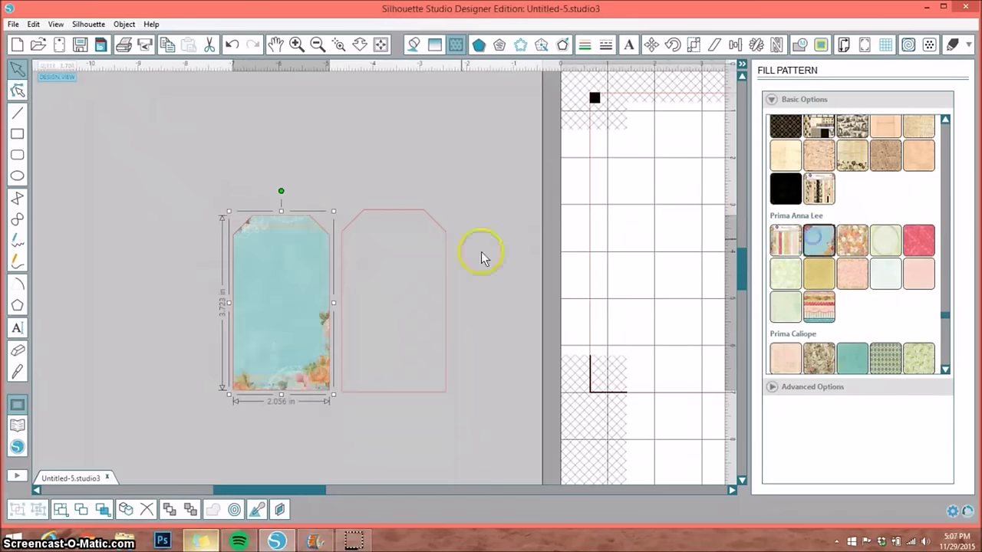
Step: Fill the larger tag with the pink prima annalee 09 pattern
{"action": "left_click", "coordinate": [405, 217]}
{"action": "left_click", "coordinate": [920, 278]}
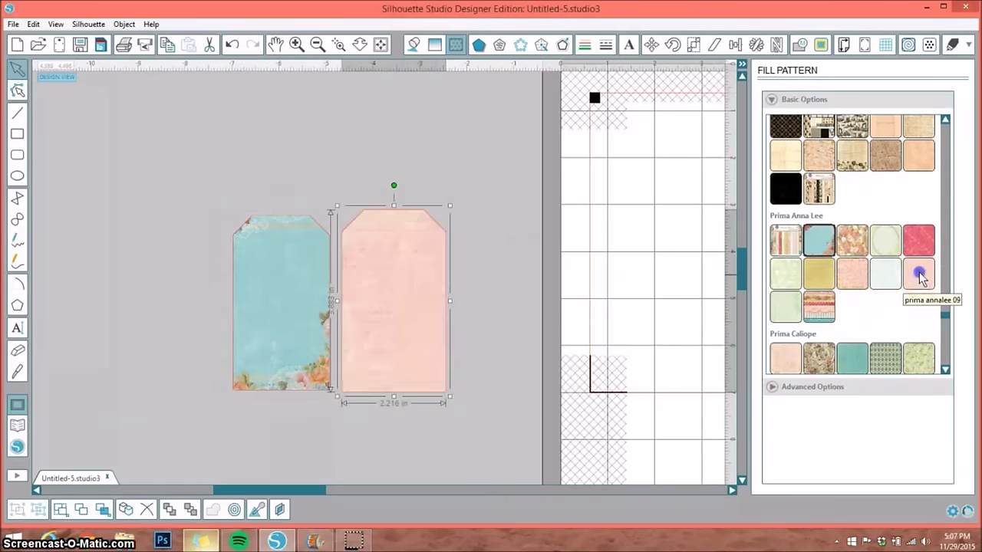
Step: Preview the layered tag by centring the blue tag over the pink one, and move it back alongside
{"action": "left_click_drag", "start_coordinate": [281, 300], "coordinate": [396, 300]}
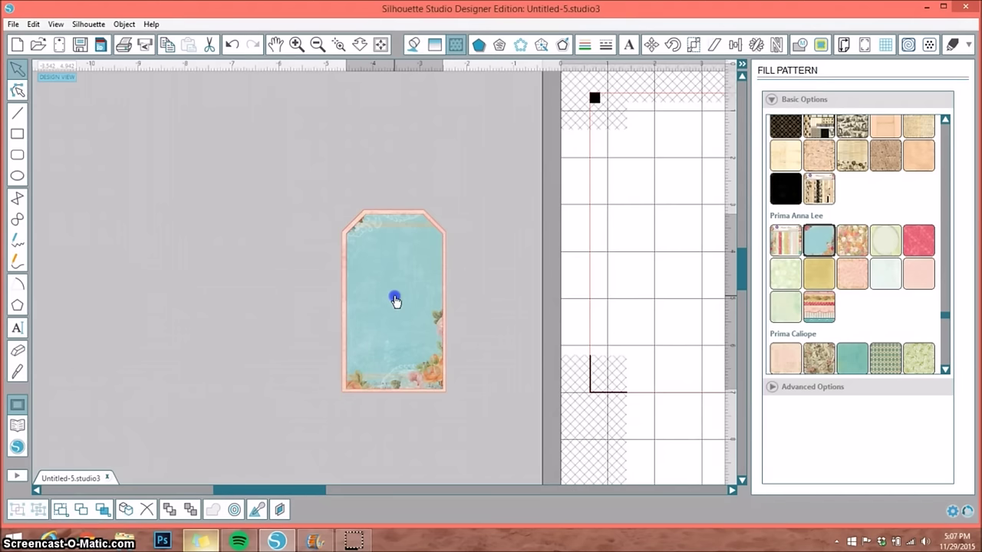
{"action": "mouse_move", "coordinate": [396, 301]}
{"action": "left_mouse_down"}
{"action": "mouse_move", "coordinate": [299, 283]}
{"action": "mouse_move", "coordinate": [279, 297]}
{"action": "left_mouse_up"}
{"action": "left_click", "coordinate": [215, 135]}
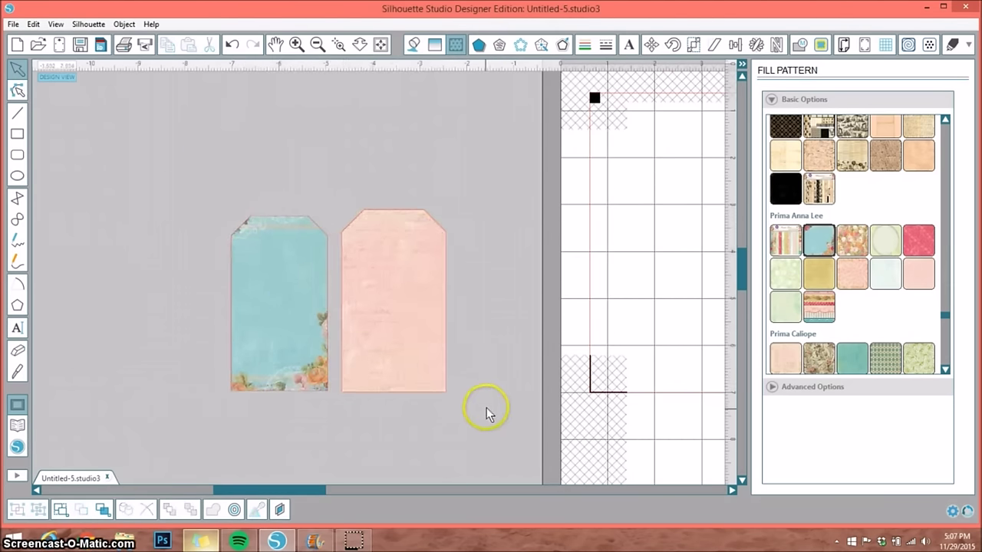
{"action": "mouse_move", "coordinate": [292, 262]}
{"action": "left_mouse_down"}
{"action": "mouse_move", "coordinate": [430, 259]}
{"action": "mouse_move", "coordinate": [292, 261]}
{"action": "left_mouse_up"}
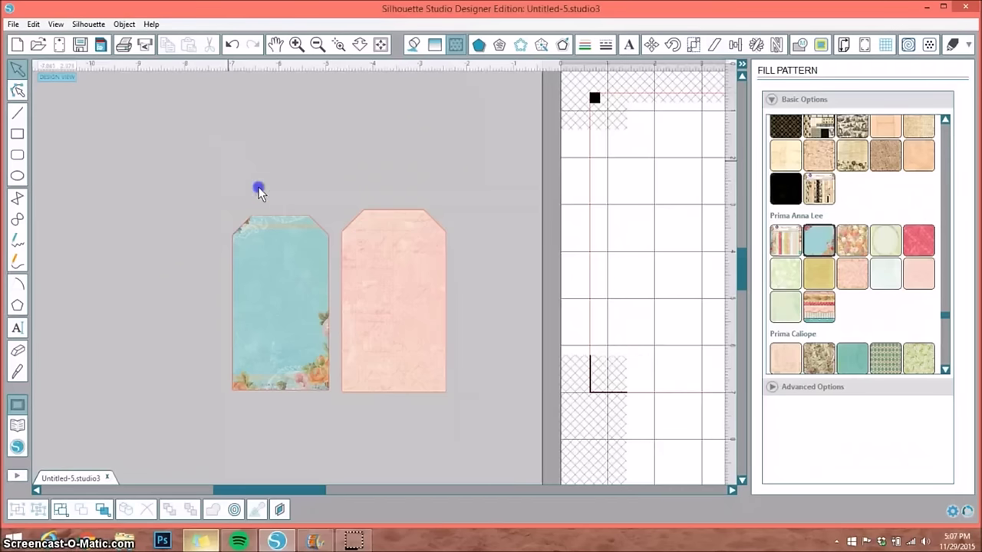
Step: Centre the blue tag on the pink tag and move both onto the page inside the registration marks
{"action": "left_click_drag", "start_coordinate": [259, 191], "coordinate": [399, 291]}
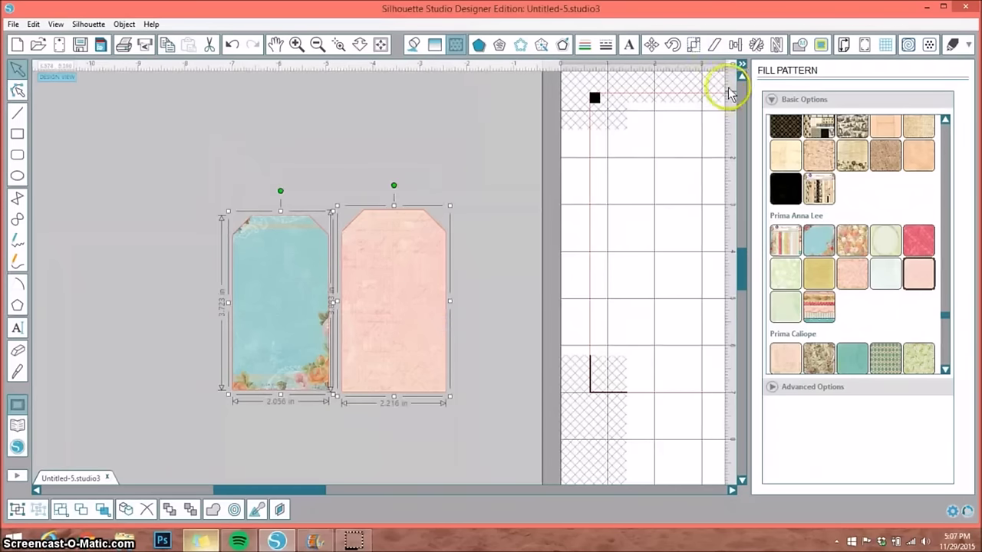
{"action": "left_click", "coordinate": [735, 46]}
{"action": "left_click", "coordinate": [799, 117]}
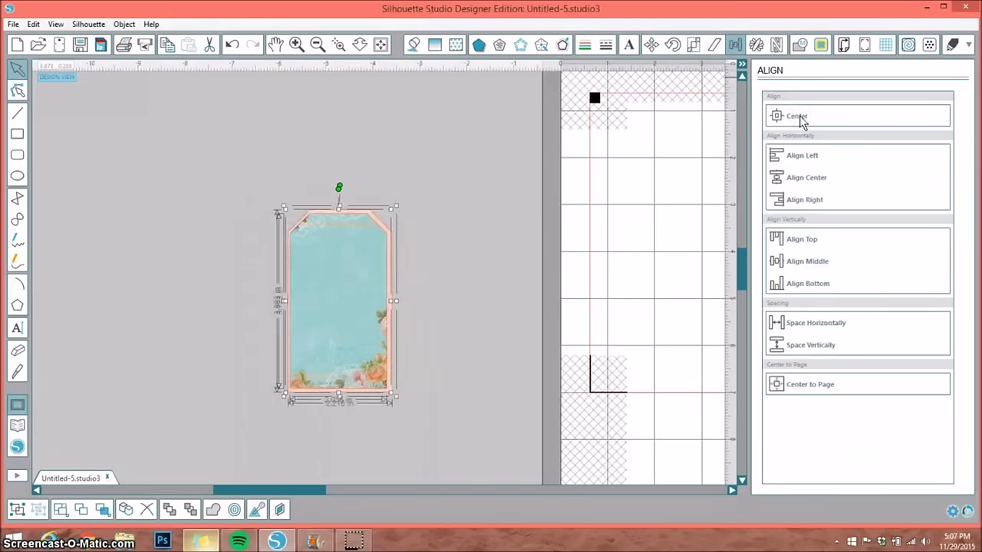
{"action": "left_click_drag", "start_coordinate": [393, 335], "coordinate": [708, 222]}
{"action": "left_click", "coordinate": [381, 45]}
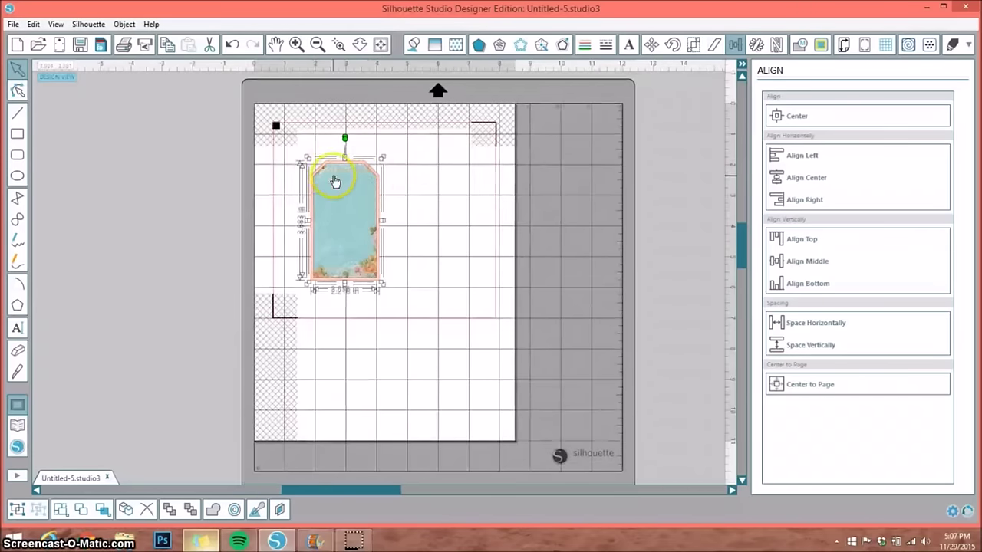
Step: Set the cut style of the layered tags to Cut Edge and hide the cut-line preview
{"action": "left_click", "coordinate": [952, 47]}
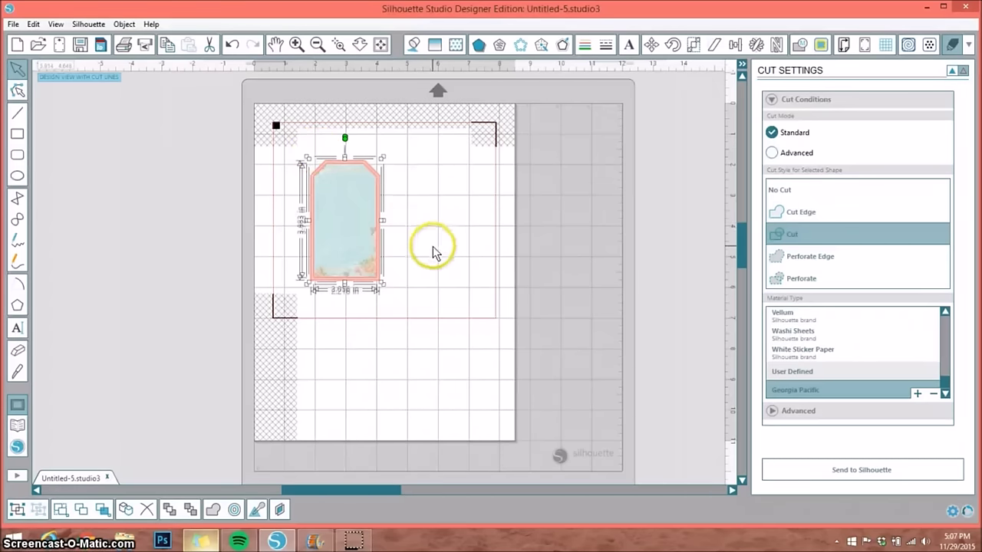
{"action": "left_click", "coordinate": [804, 217]}
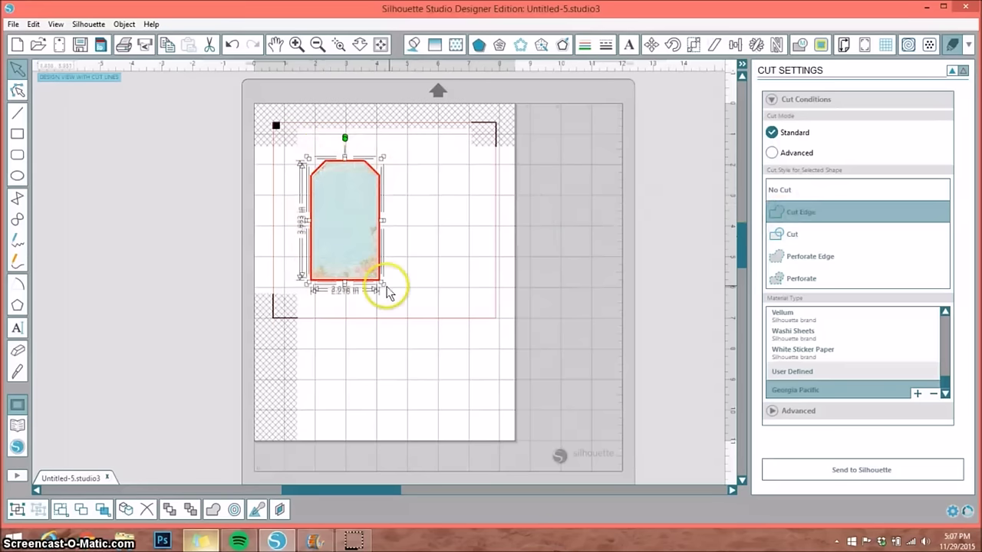
{"action": "left_click", "coordinate": [405, 233]}
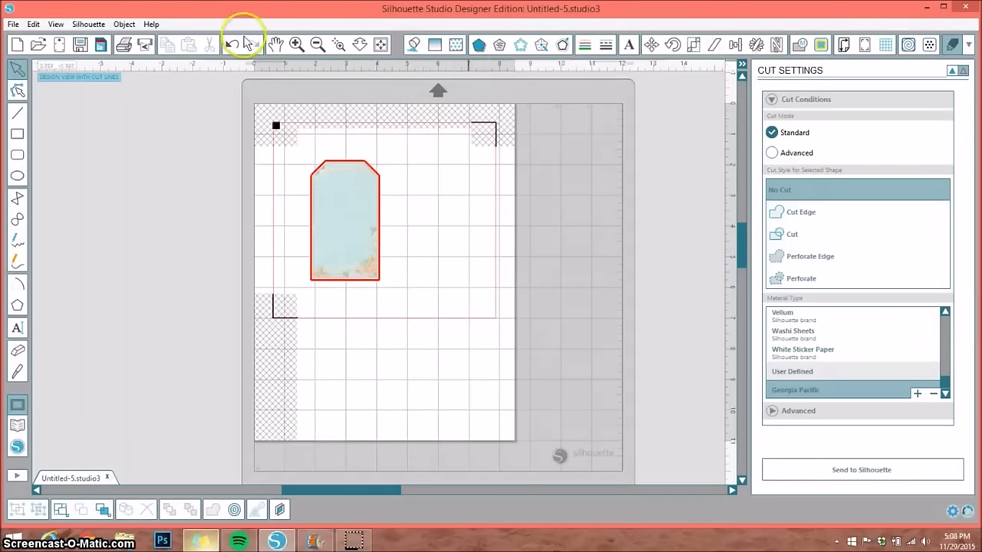
{"action": "left_click", "coordinate": [380, 48]}
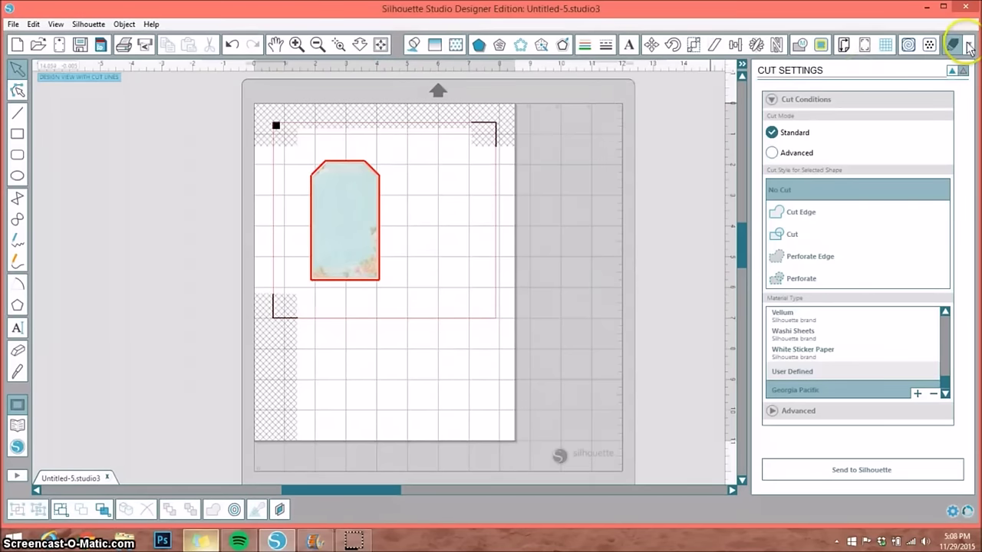
{"action": "left_click", "coordinate": [952, 71]}
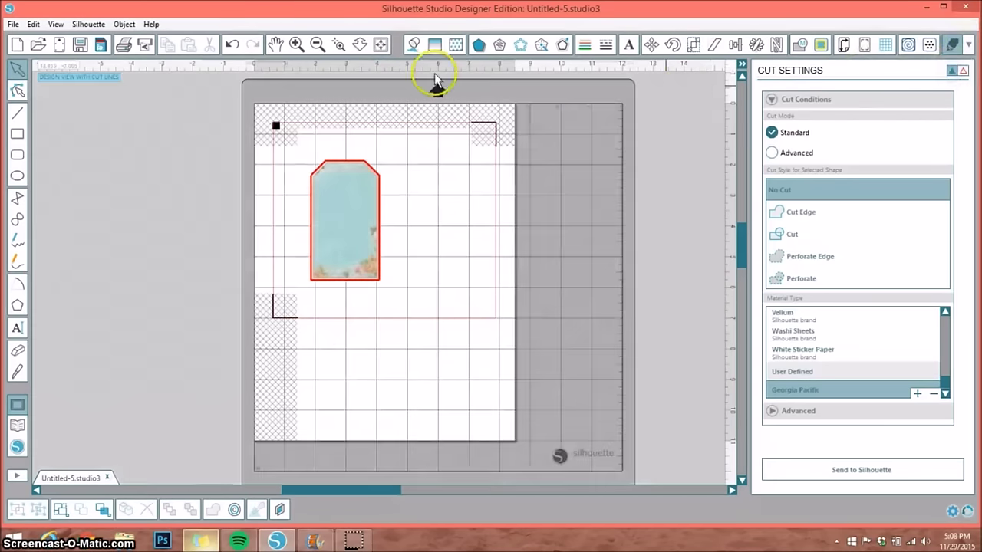
{"action": "left_click", "coordinate": [296, 44]}
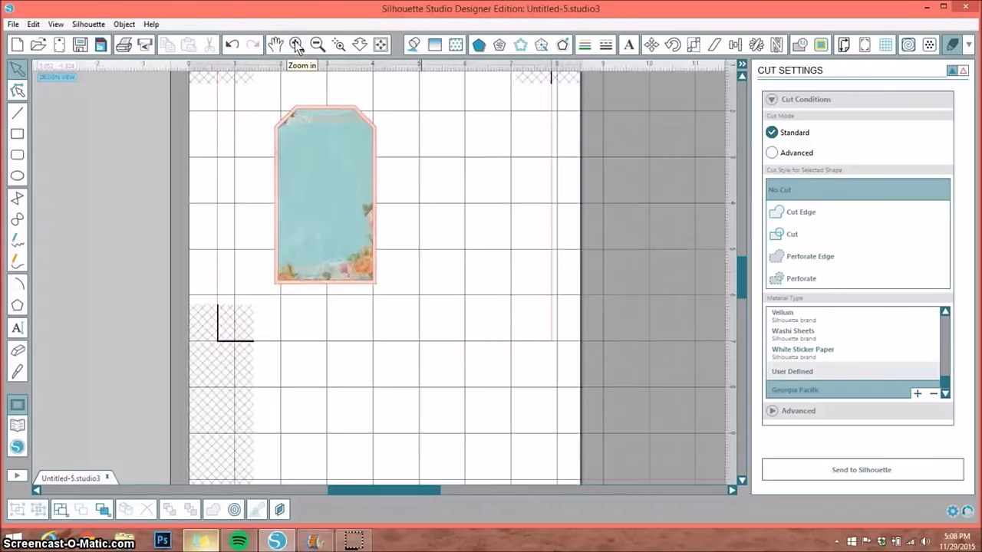
{"action": "scroll", "coordinate": [330, 213], "scroll_direction": "up", "scroll_amount": 1}
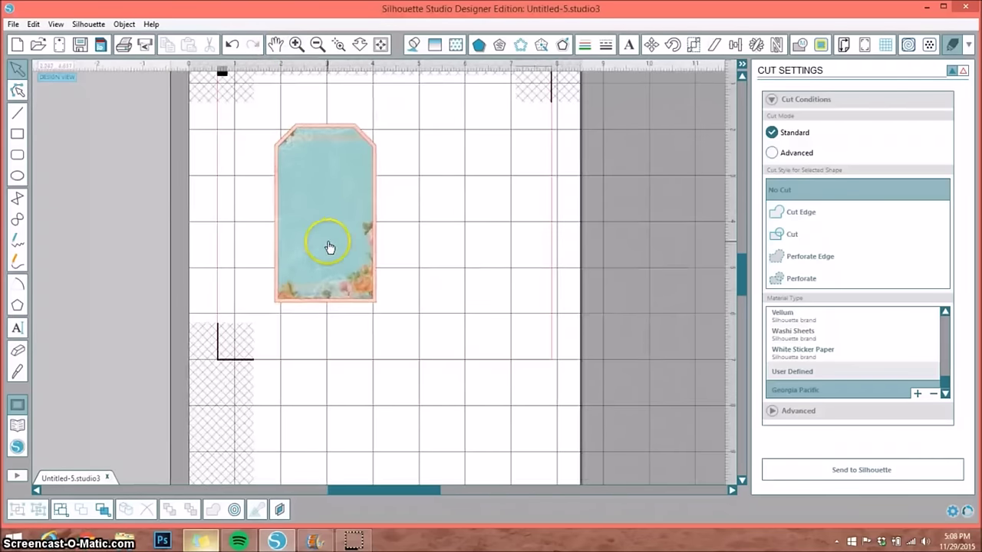
{"action": "left_click", "coordinate": [19, 434]}
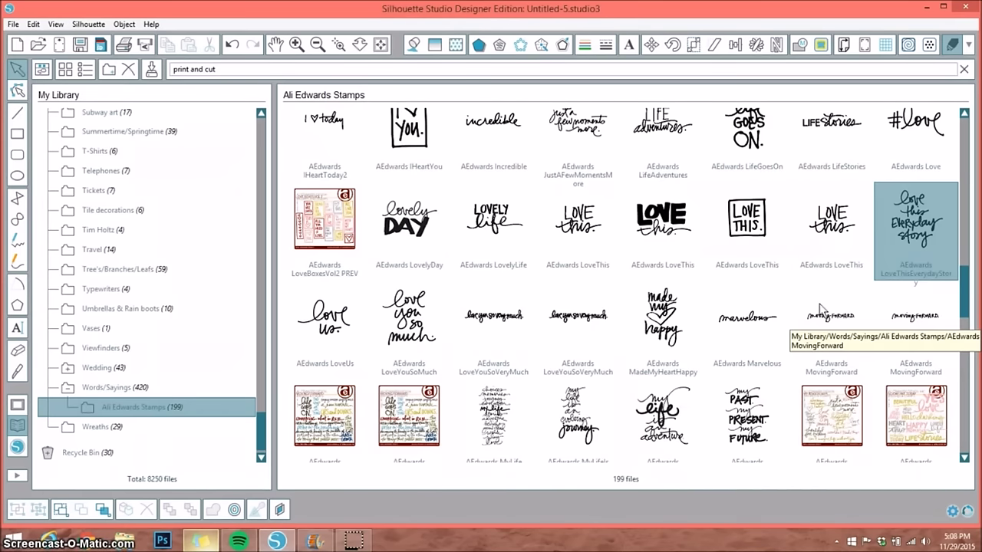
{"action": "left_click", "coordinate": [587, 288]}
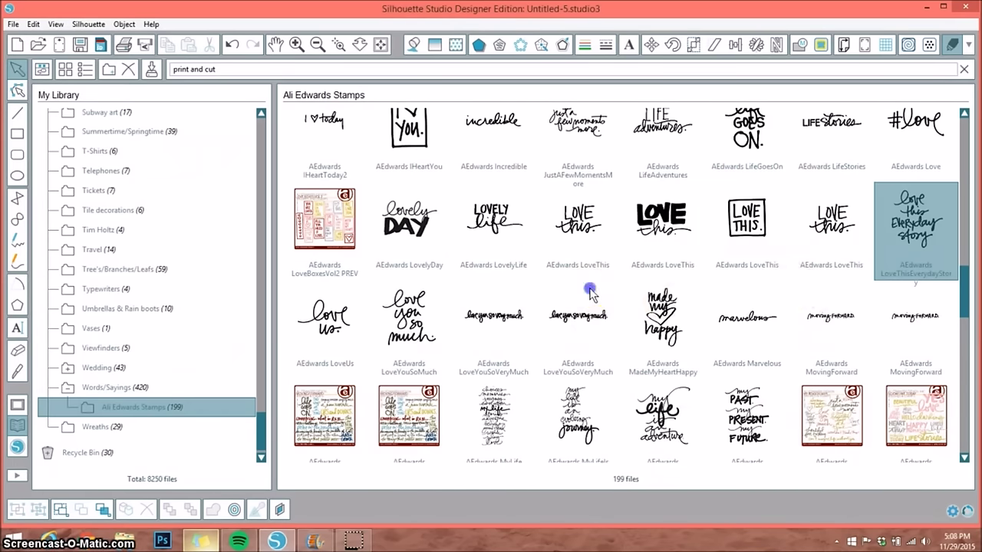
{"action": "left_click", "coordinate": [17, 406]}
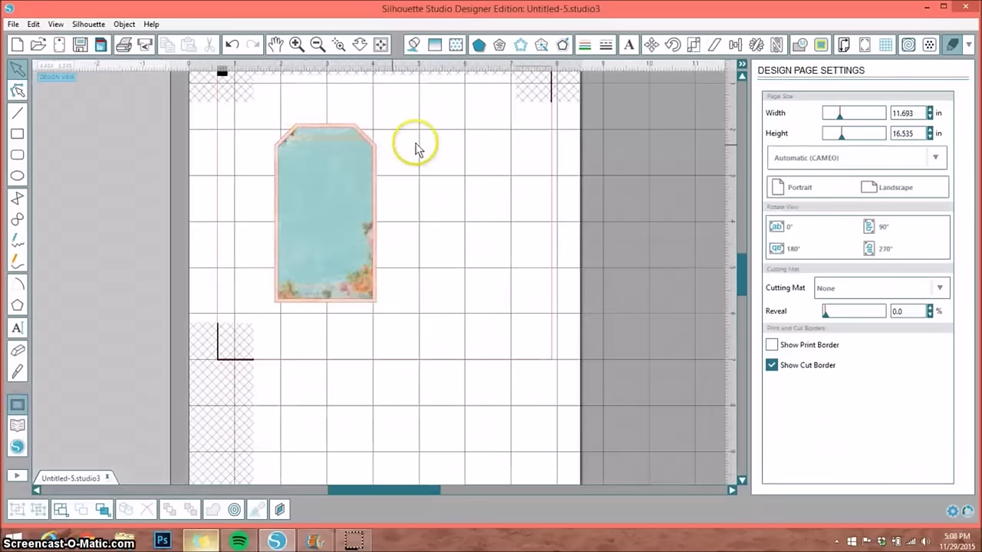
{"action": "left_click", "coordinate": [318, 153]}
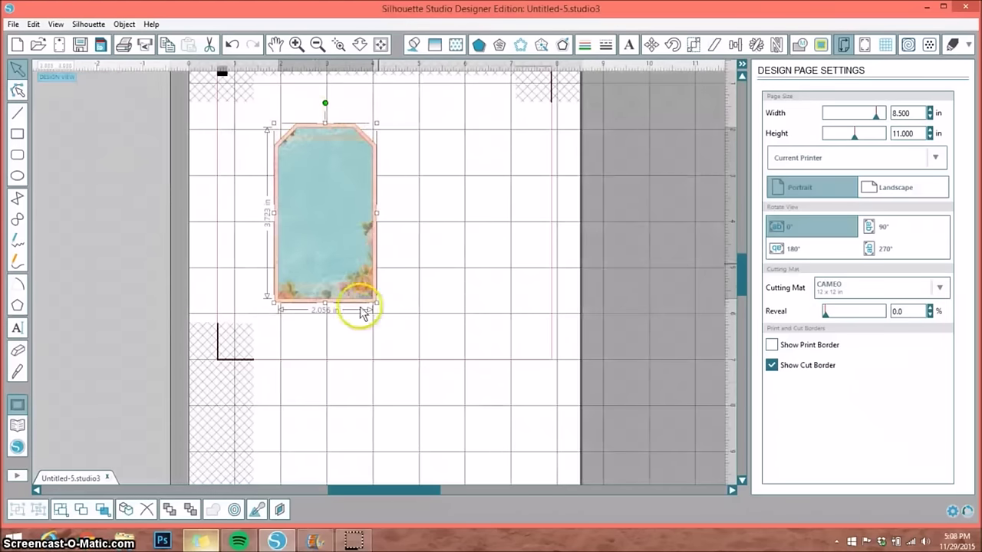
{"action": "left_click", "coordinate": [465, 221]}
Step: Add the 'love this everyday story' design from the library's Ali Edwards Stamps folder to the page
{"action": "left_click", "coordinate": [17, 427]}
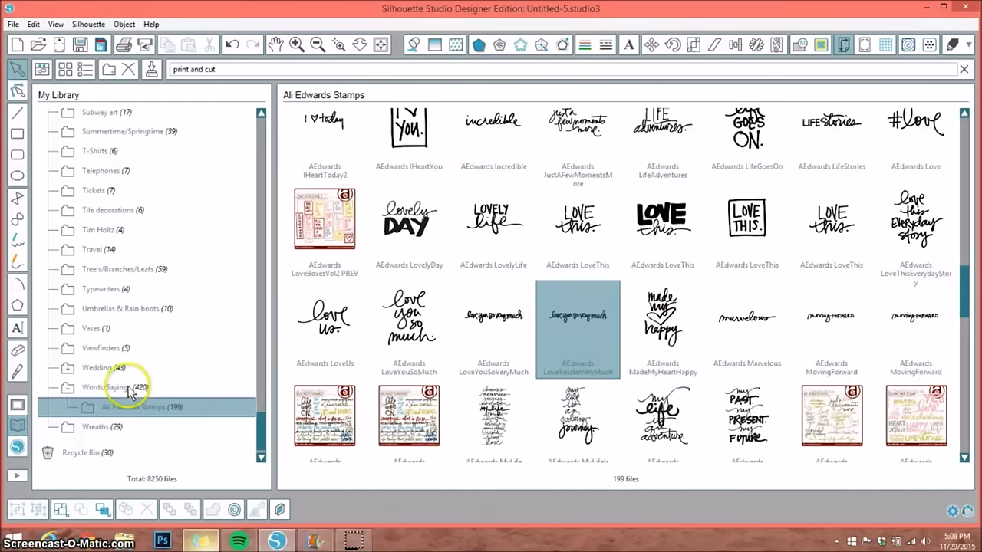
{"action": "left_click", "coordinate": [129, 388]}
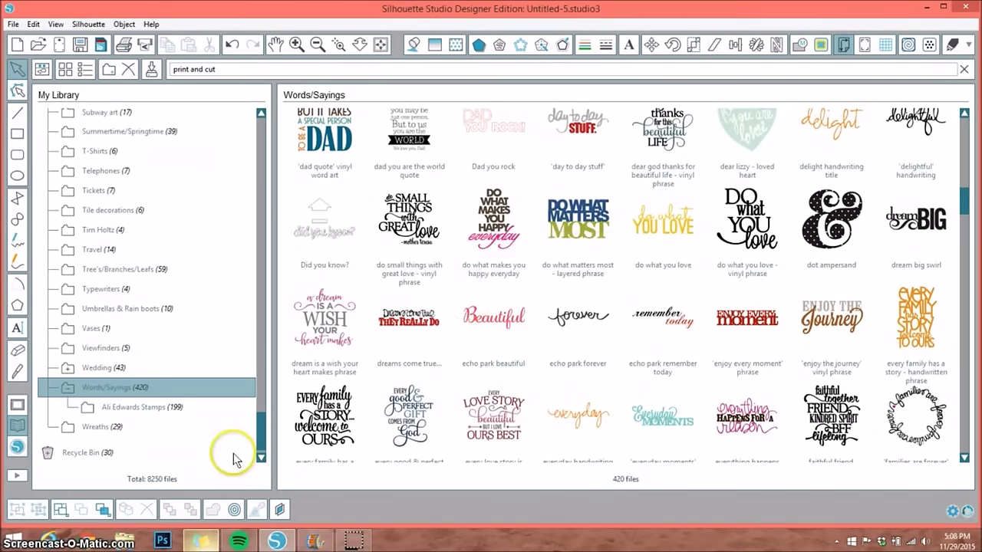
{"action": "left_click", "coordinate": [122, 412]}
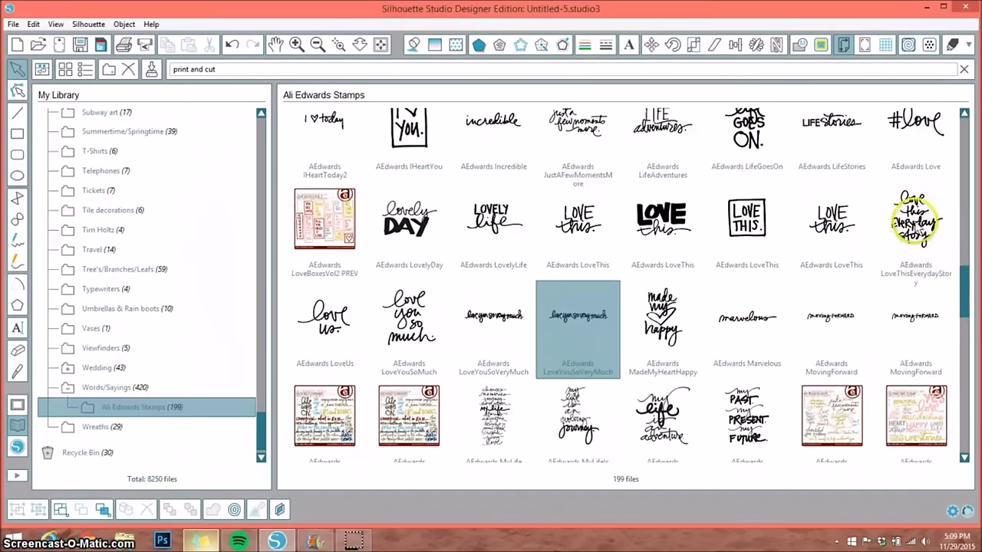
{"action": "double_click", "coordinate": [915, 221]}
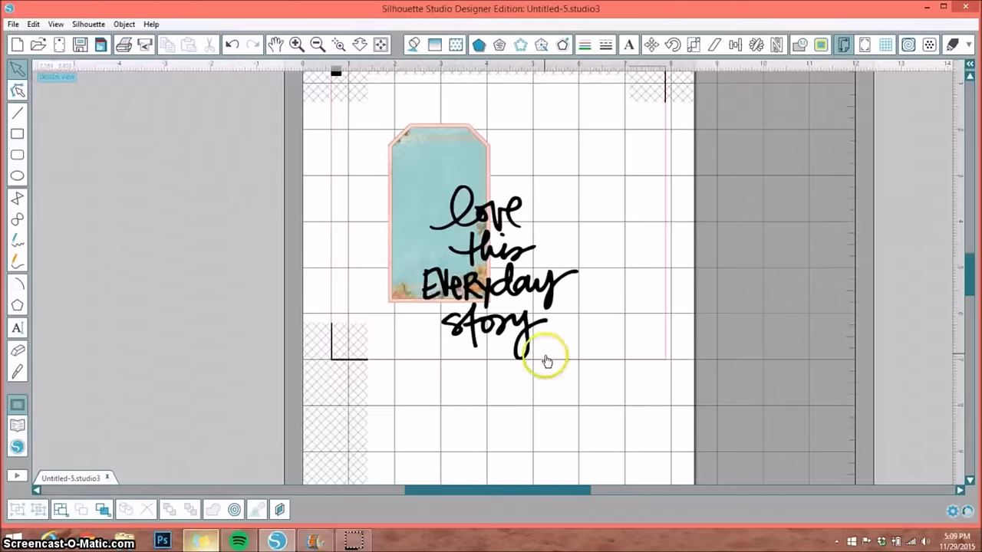
Step: Scale the 'love this everyday story' phrase down to about 1.84 by 1.92 in and place it beside the tag
{"action": "left_click_drag", "start_coordinate": [547, 284], "coordinate": [489, 229]}
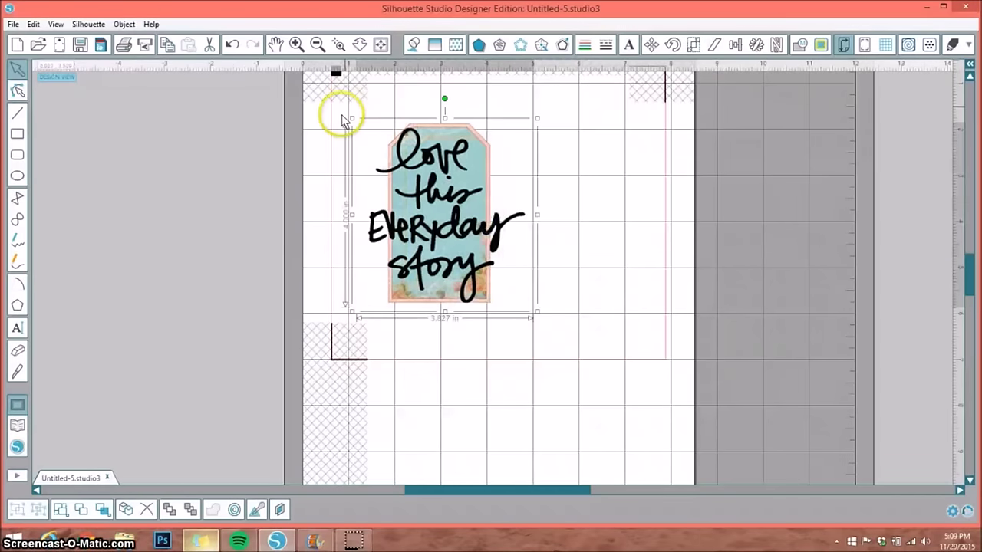
{"action": "left_click_drag", "start_coordinate": [353, 118], "coordinate": [444, 218]}
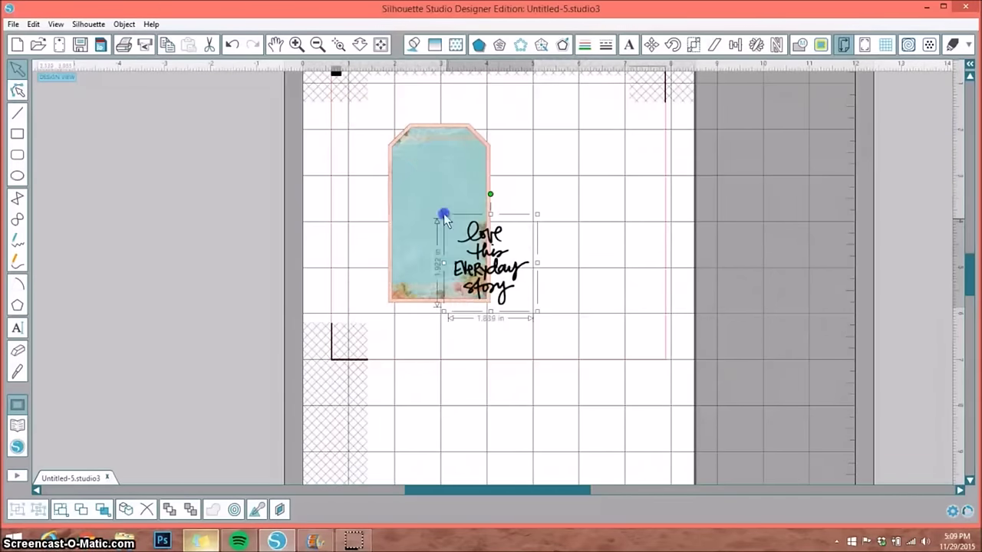
{"action": "left_click_drag", "start_coordinate": [508, 284], "coordinate": [469, 217]}
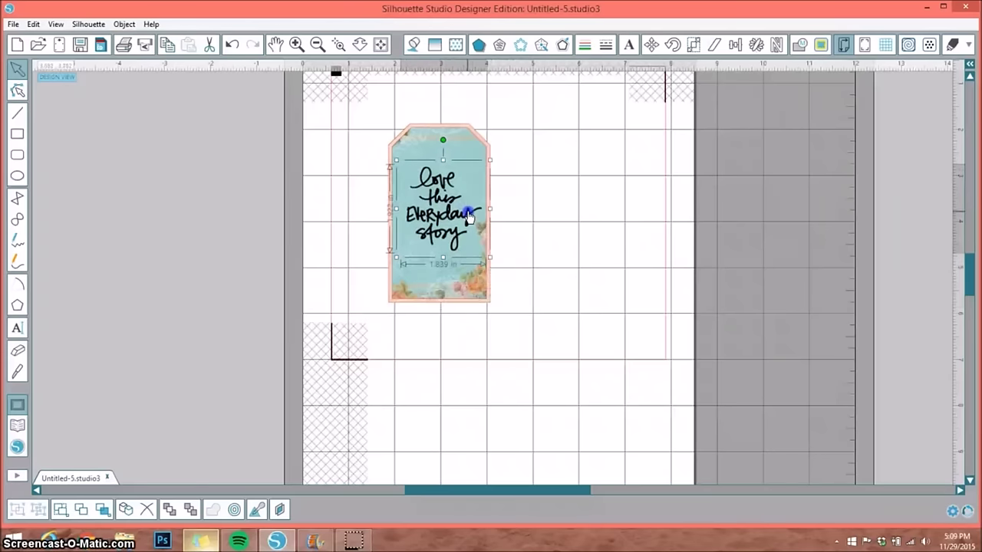
{"action": "left_click_drag", "start_coordinate": [470, 217], "coordinate": [600, 214]}
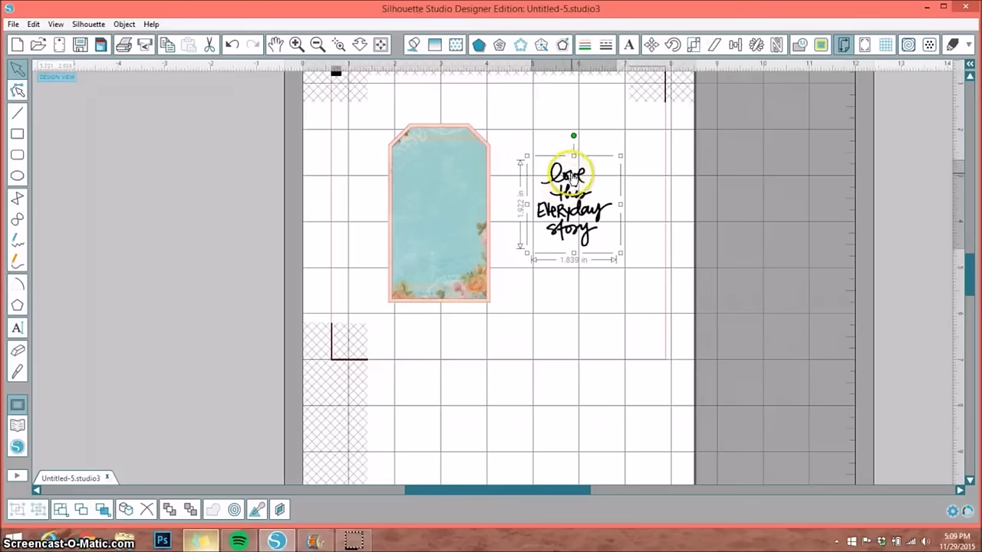
Step: Group the two tag layers and centre the 'love this everyday story' phrase on the grouped tag
{"action": "left_click", "coordinate": [430, 160]}
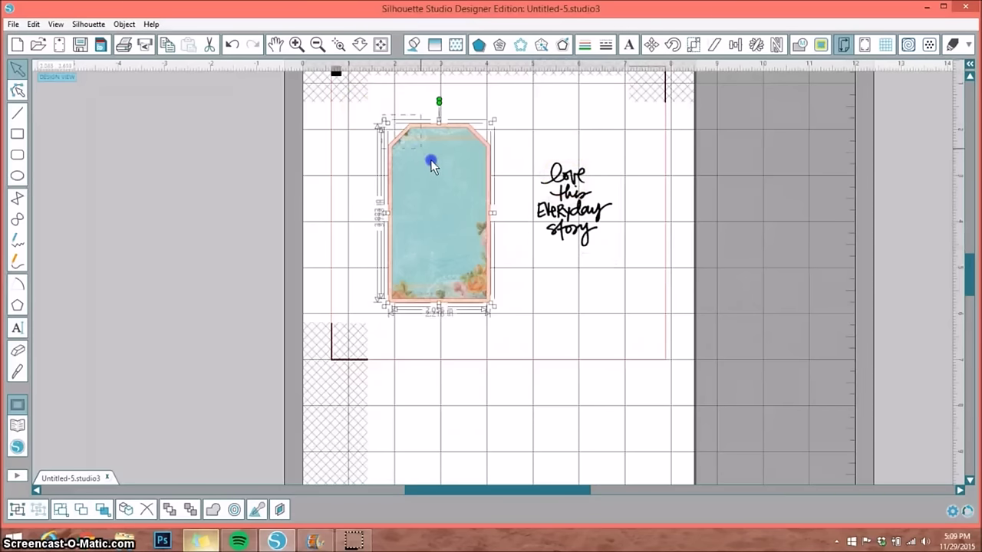
{"action": "left_click", "coordinate": [17, 512]}
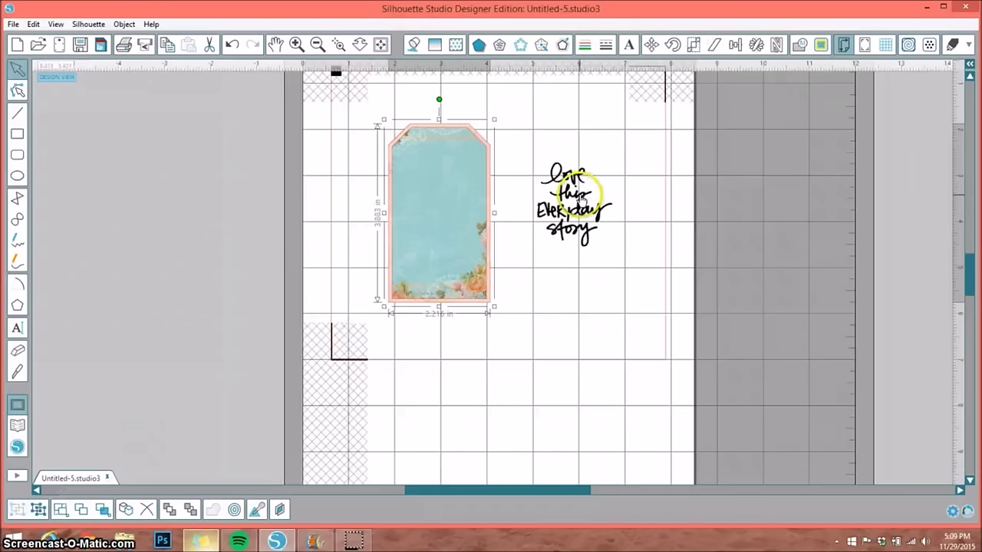
{"action": "left_click_drag", "start_coordinate": [581, 198], "coordinate": [569, 198]}
{"action": "left_click", "coordinate": [460, 146]}
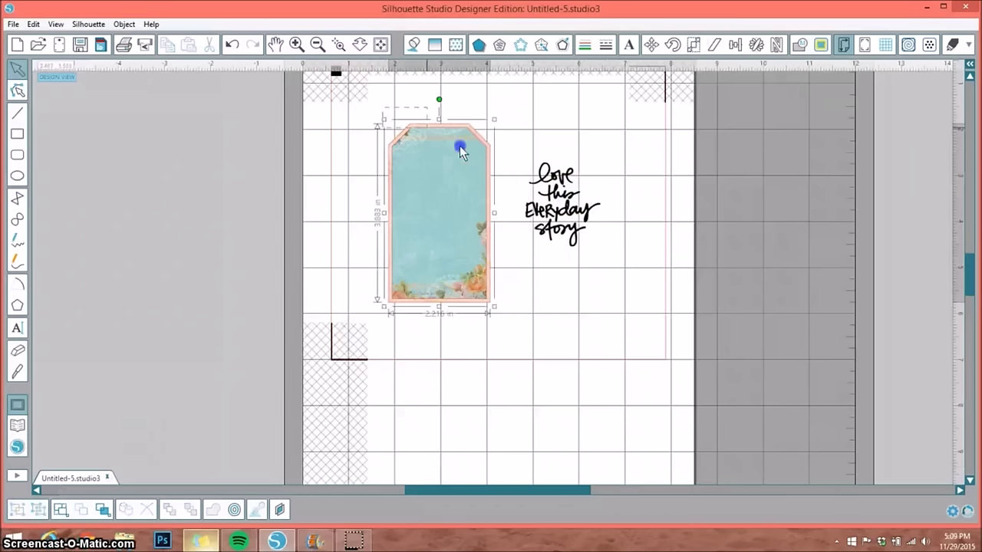
{"action": "left_click", "coordinate": [563, 206], "text": "shift"}
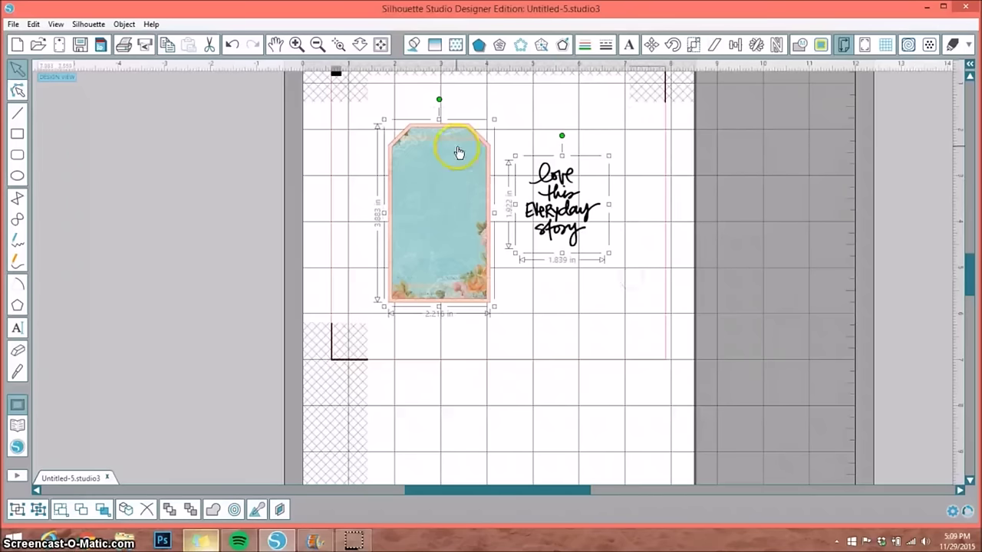
{"action": "left_click", "coordinate": [735, 46]}
{"action": "left_click", "coordinate": [805, 123]}
{"action": "left_click", "coordinate": [491, 242]}
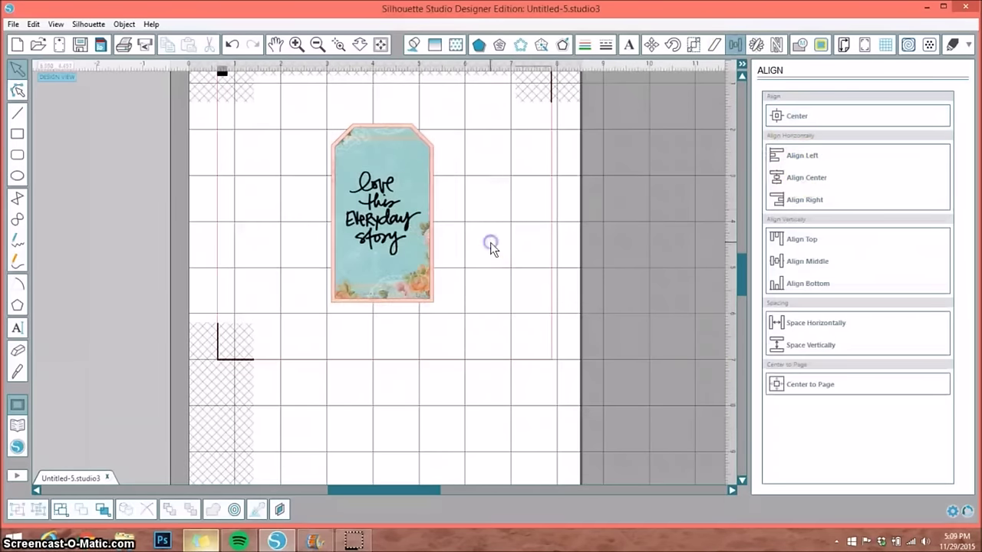
Step: Nudge the phrase slightly to the right on the tag
{"action": "left_click", "coordinate": [382, 233]}
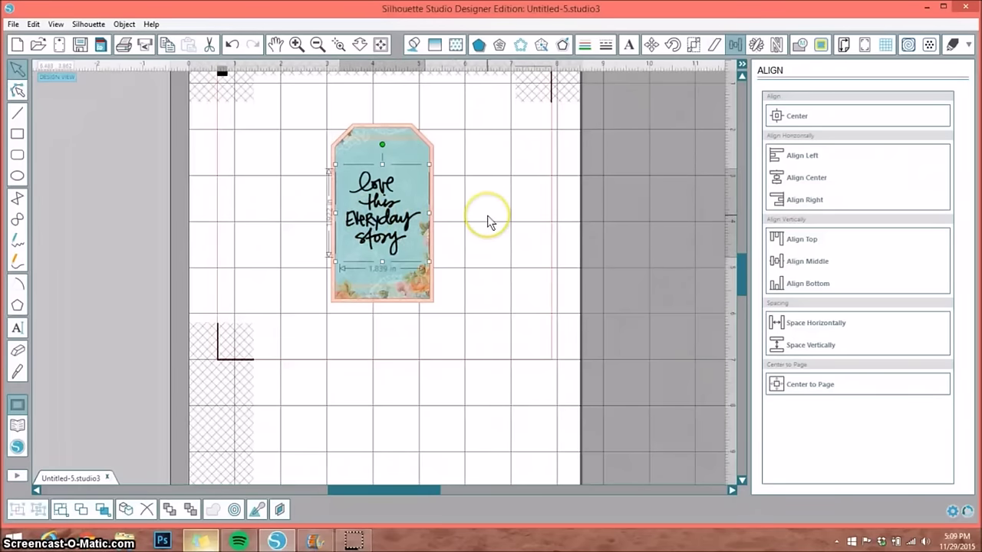
{"action": "key", "text": "Right"}
{"action": "key", "text": "Right"}
{"action": "key", "text": "Right"}
{"action": "key", "text": "Right"}
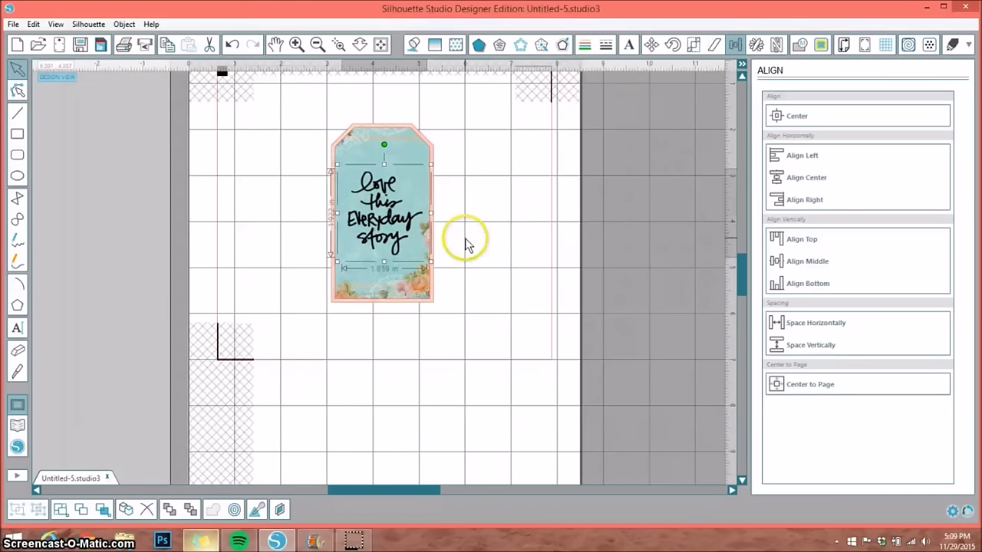
{"action": "left_click", "coordinate": [466, 244]}
Step: Group the phrase with the tag and move it close to the cut border's left edge, clear of the hatched areas
{"action": "left_click", "coordinate": [427, 230]}
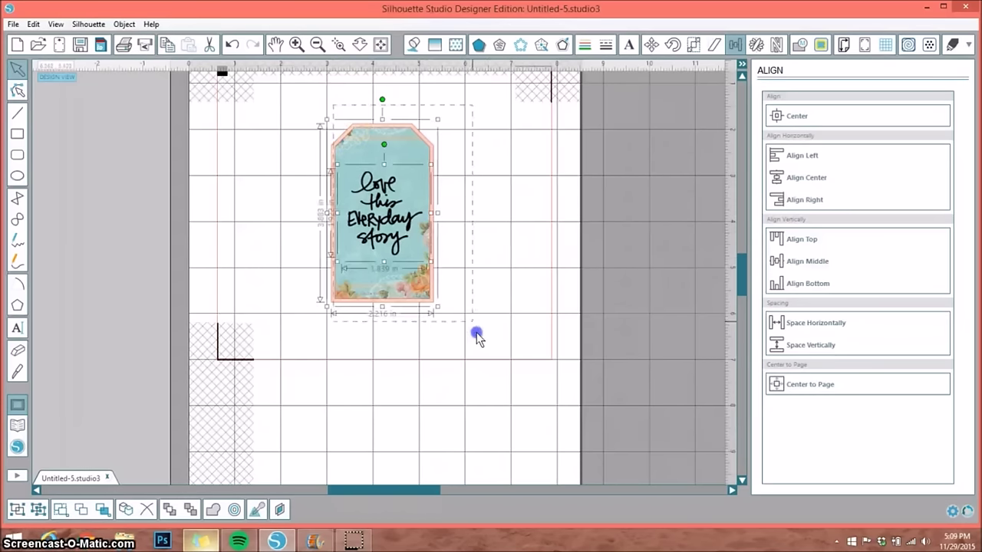
{"action": "left_click", "coordinate": [17, 509]}
{"action": "left_click_drag", "start_coordinate": [361, 217], "coordinate": [297, 205]}
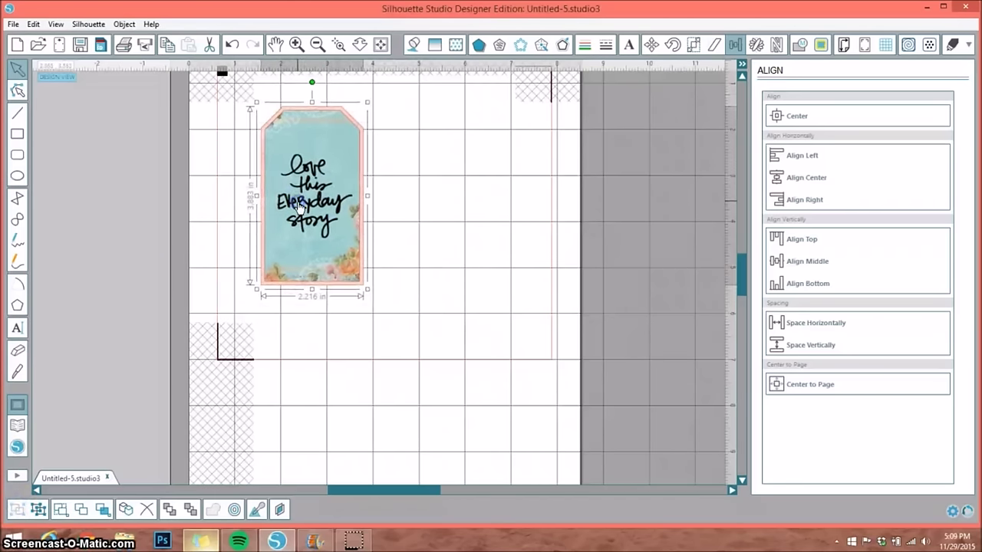
{"action": "left_click", "coordinate": [390, 191]}
{"action": "scroll", "coordinate": [390, 191], "scroll_direction": "up", "scroll_amount": 1}
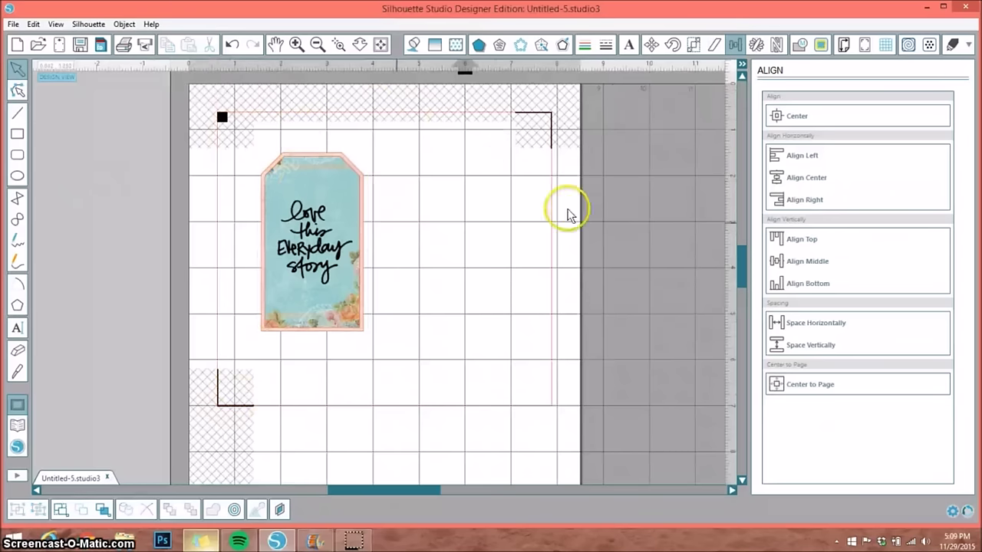
{"action": "left_click_drag", "start_coordinate": [293, 234], "coordinate": [263, 243]}
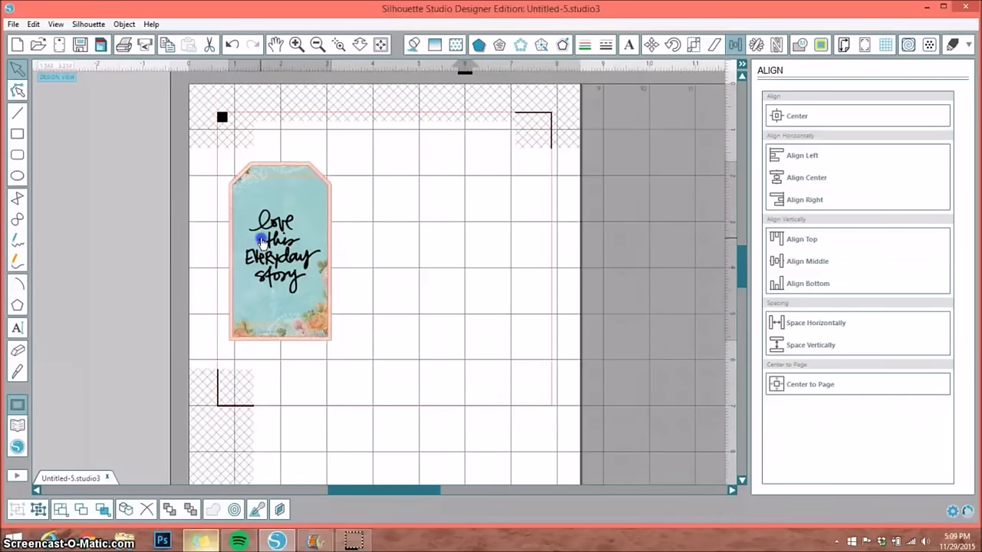
{"action": "left_click", "coordinate": [165, 128]}
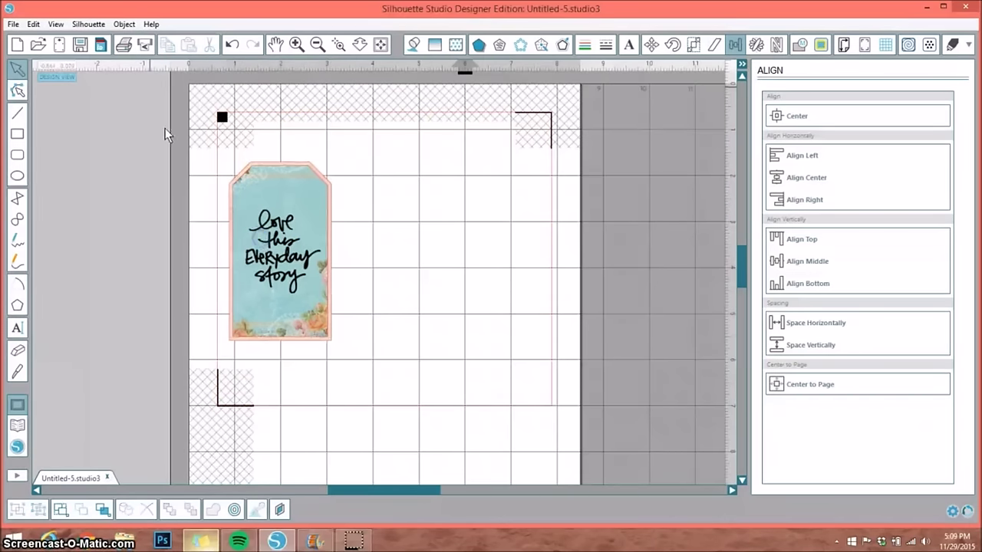
Step: Print one copy of the page on the Canon MX510 series Printer (Copy 1)
{"action": "left_click", "coordinate": [123, 47]}
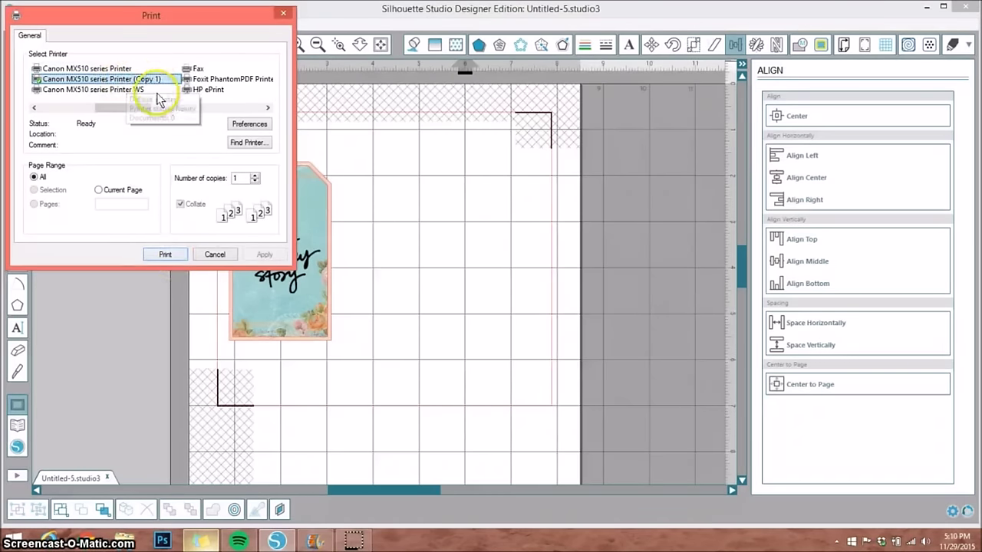
{"action": "left_click", "coordinate": [167, 254]}
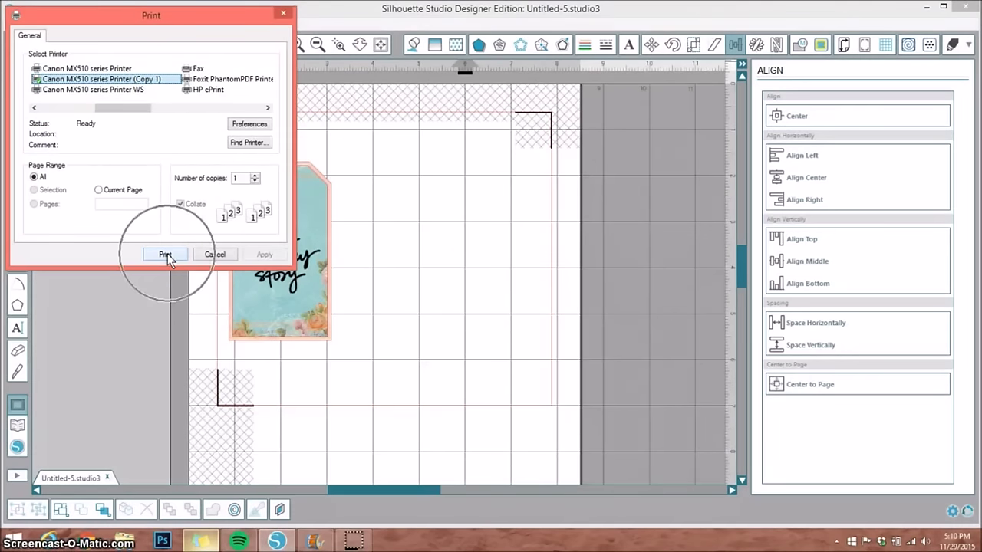